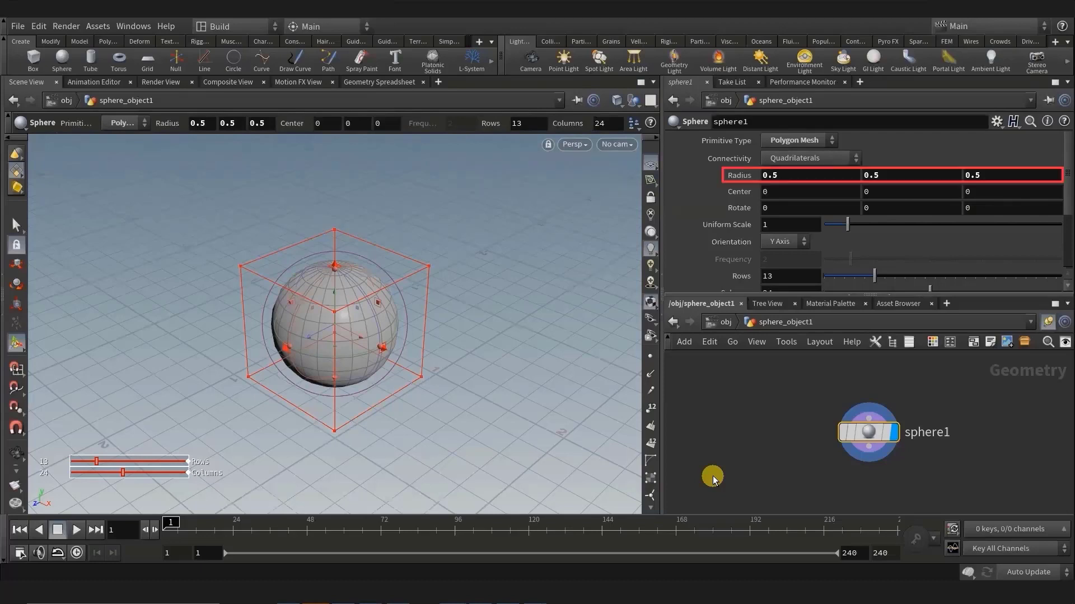
- Set sphere1's X radius to 0.7 and Y radius to 2.3
click(780, 176)
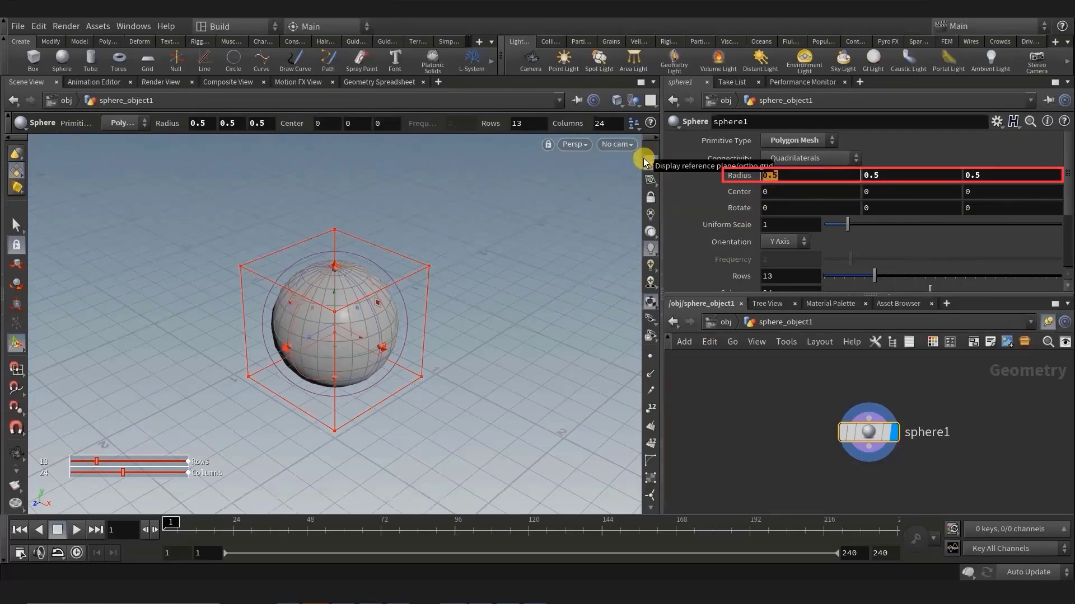
key(BackSpace)
text(7)
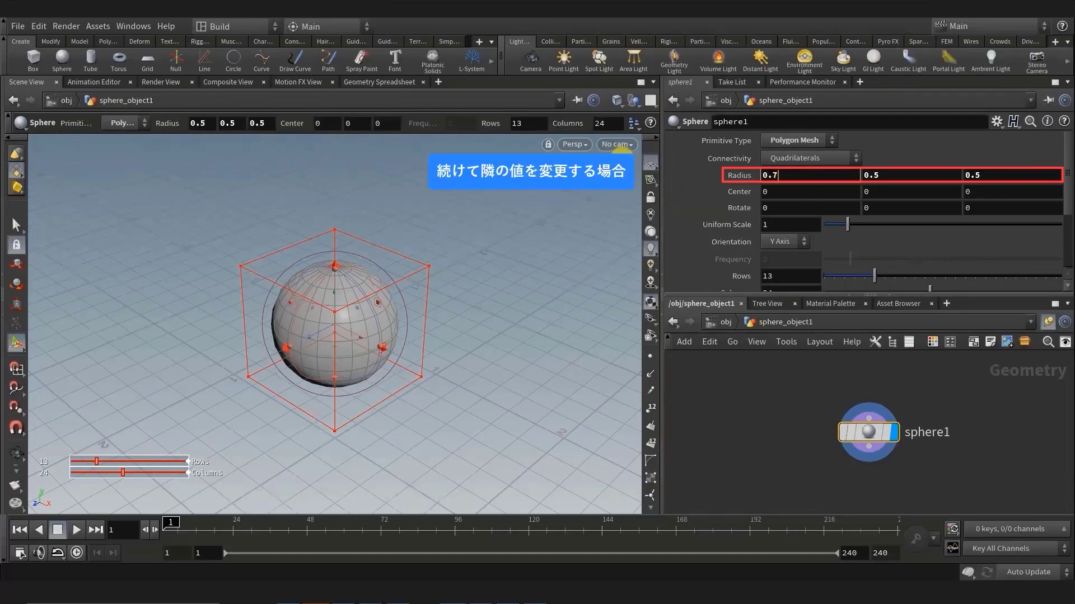
key(Tab)
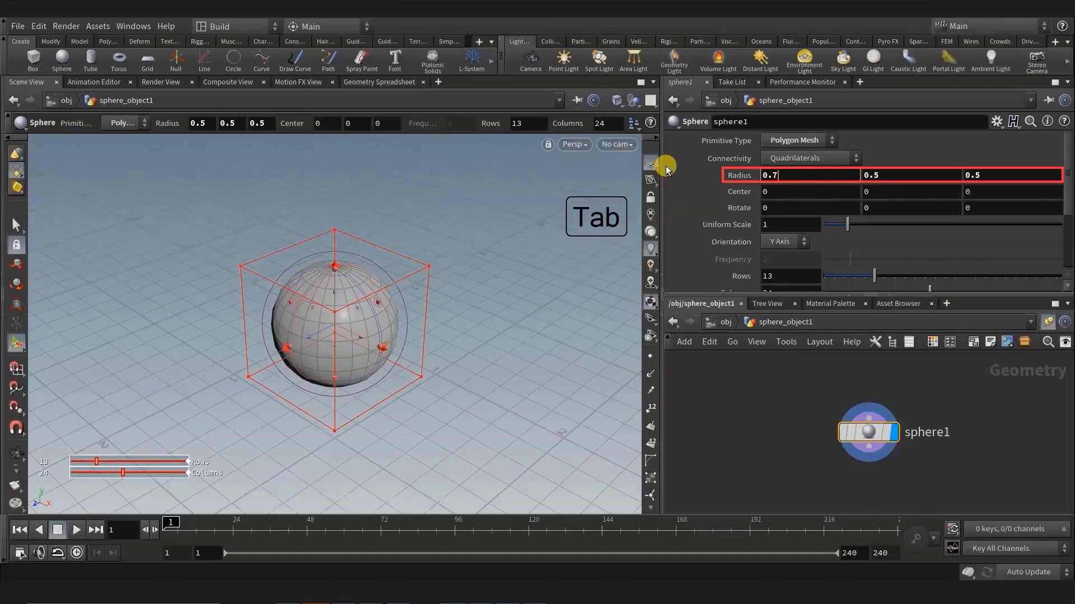
key(Tab)
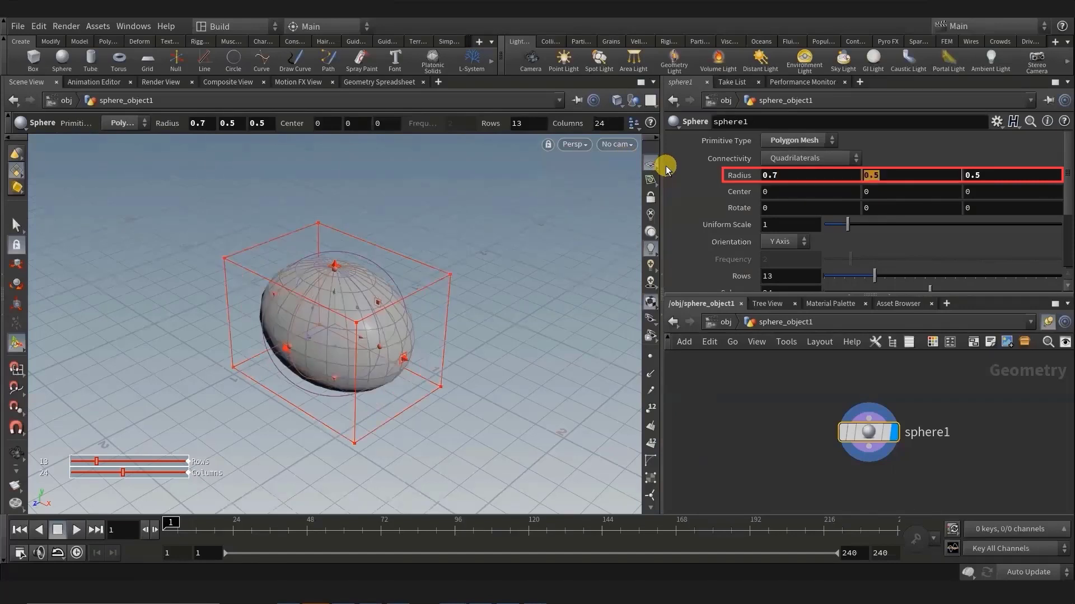
text(2.3)
key(Tab)
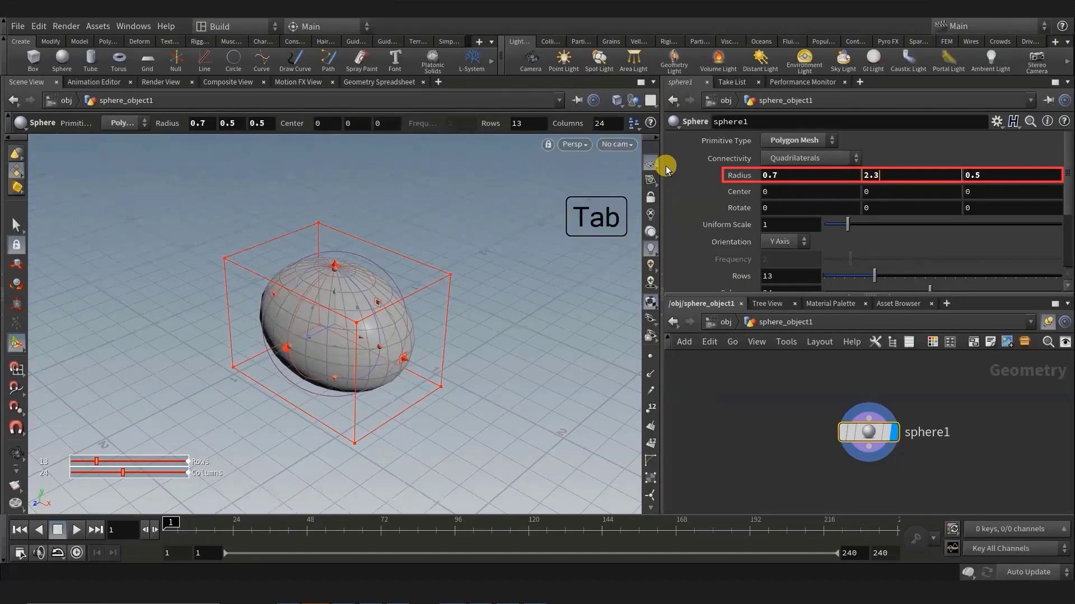
- Finish the Z radius at 0.7, then set Center Y to 0.2 and Rows to 20
text(0.)
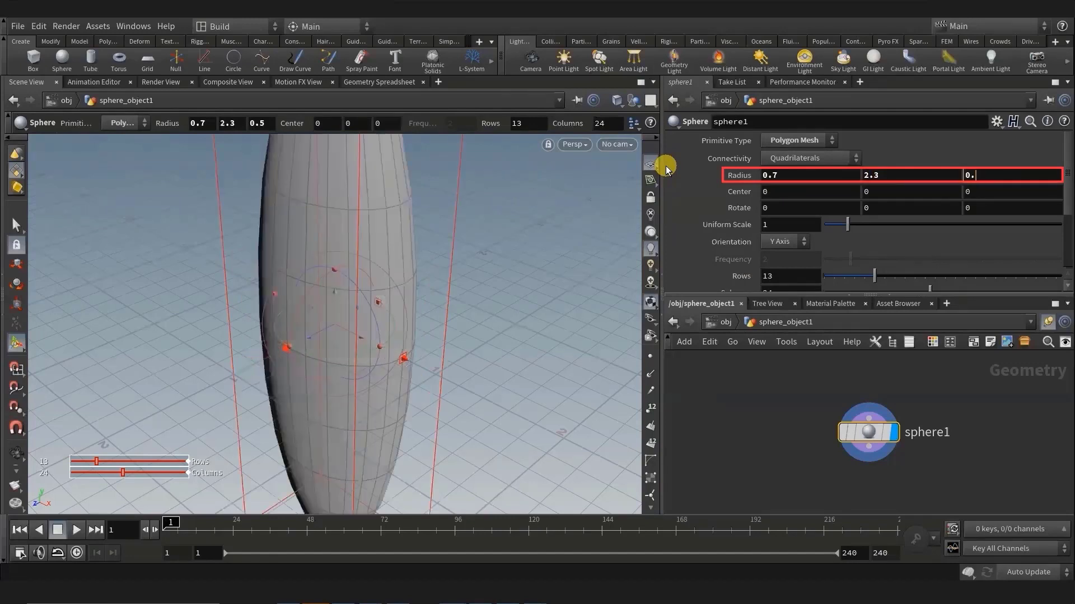
text(7)
key(Return)
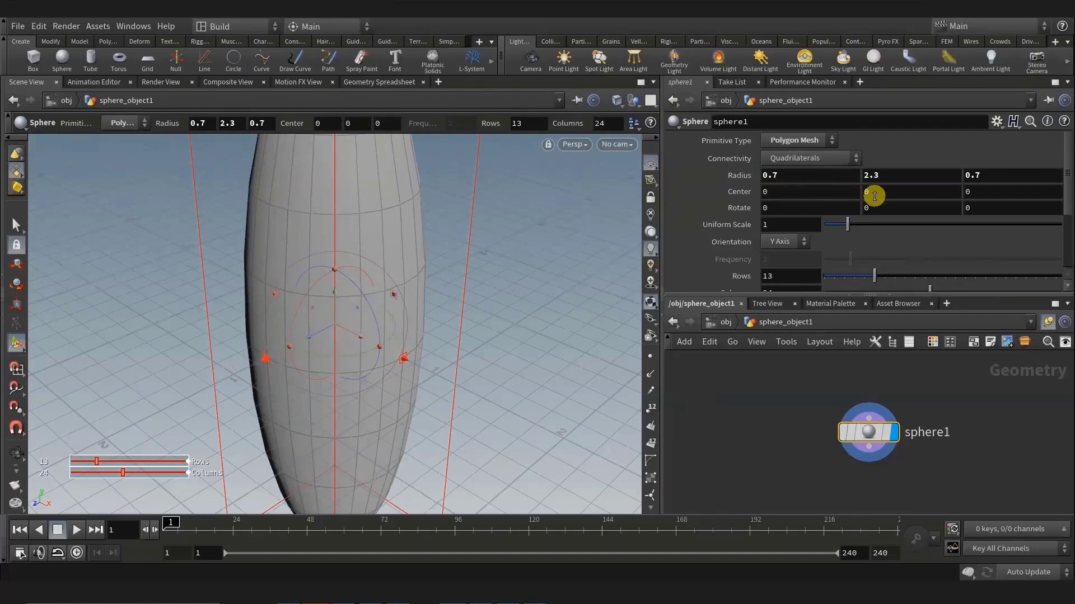
text(.)
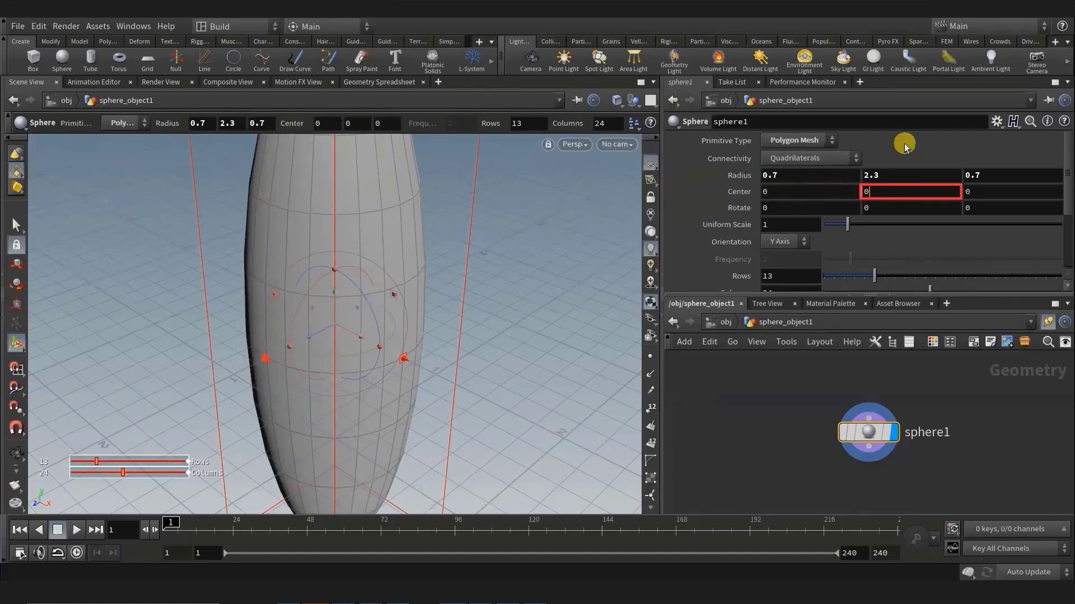
text(2)
key(Tab)
key(Tab)
key(Tab)
key(Tab)
key(Tab)
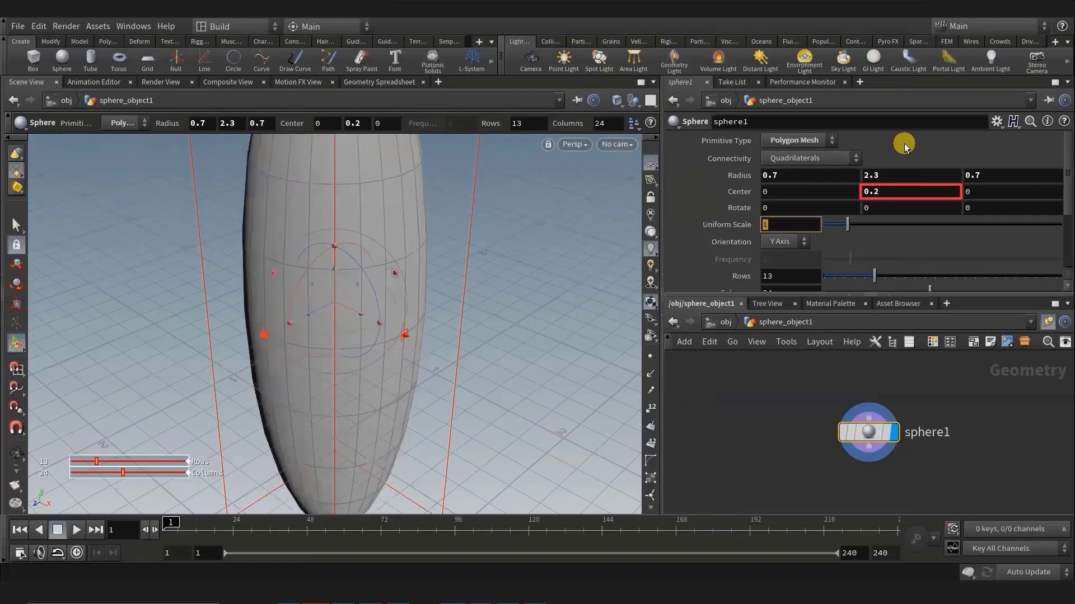
key(Tab)
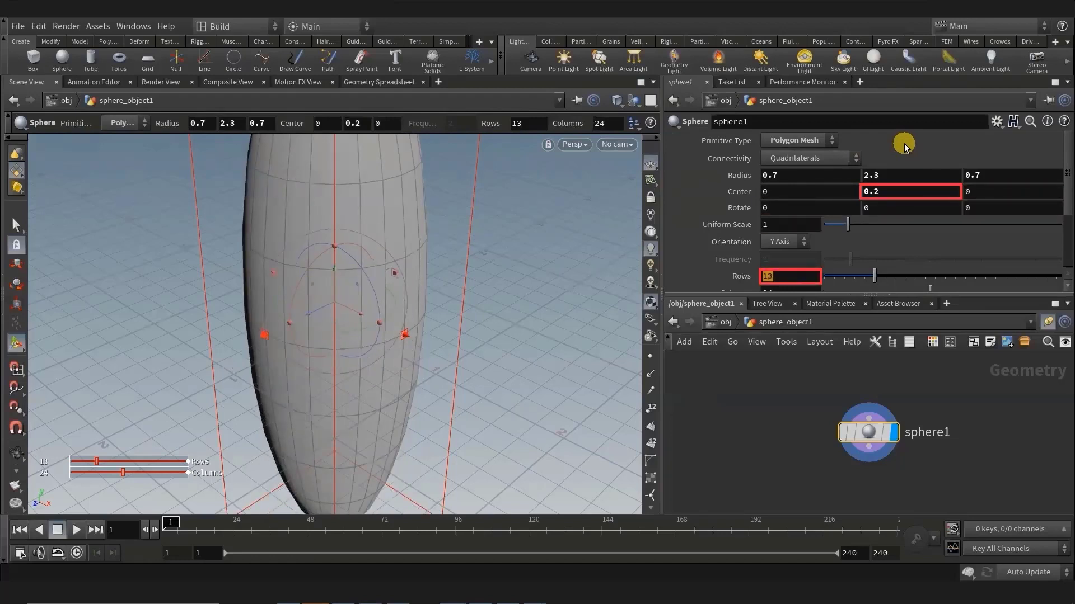
text(20)
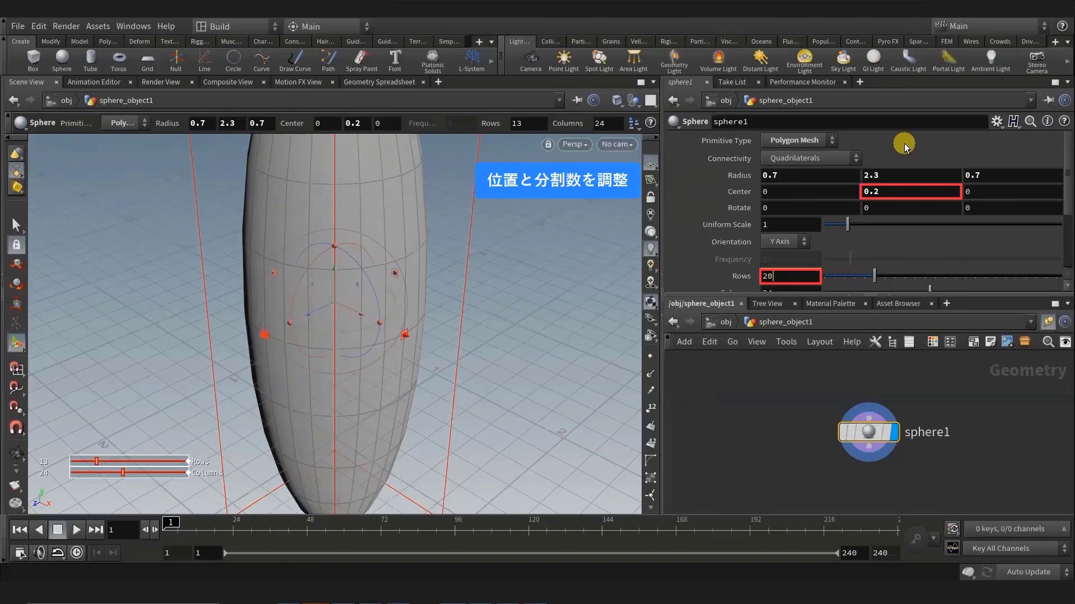
key(Return)
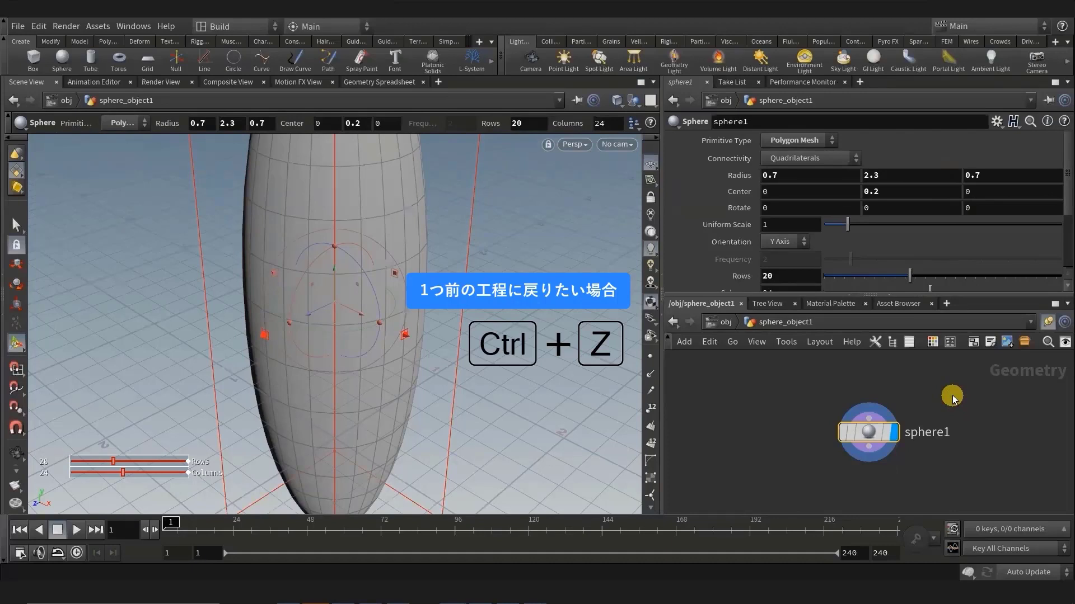
key(ctrl+z)
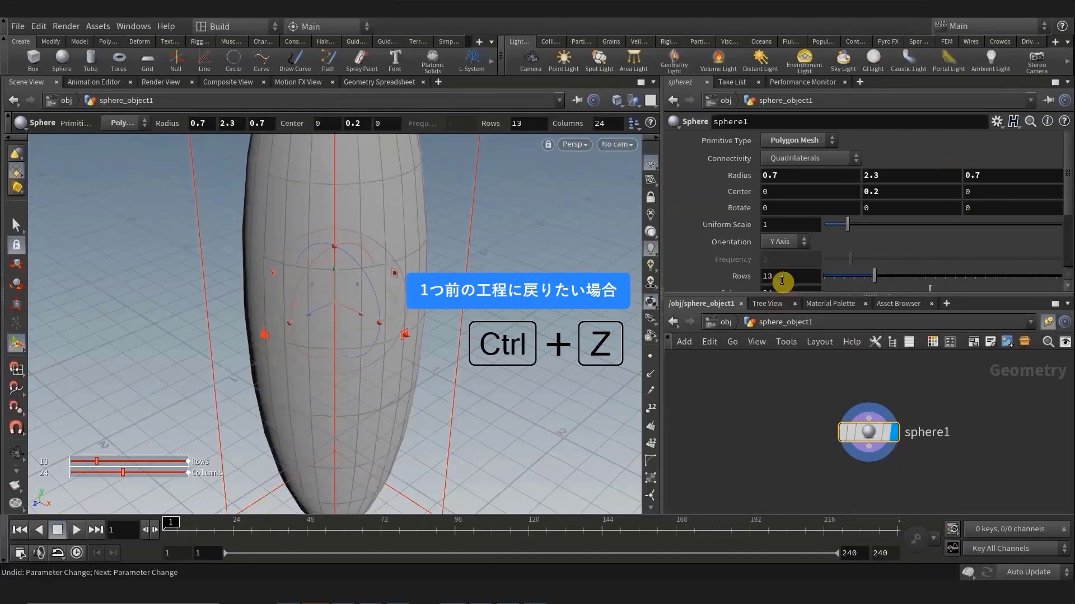
click(781, 276)
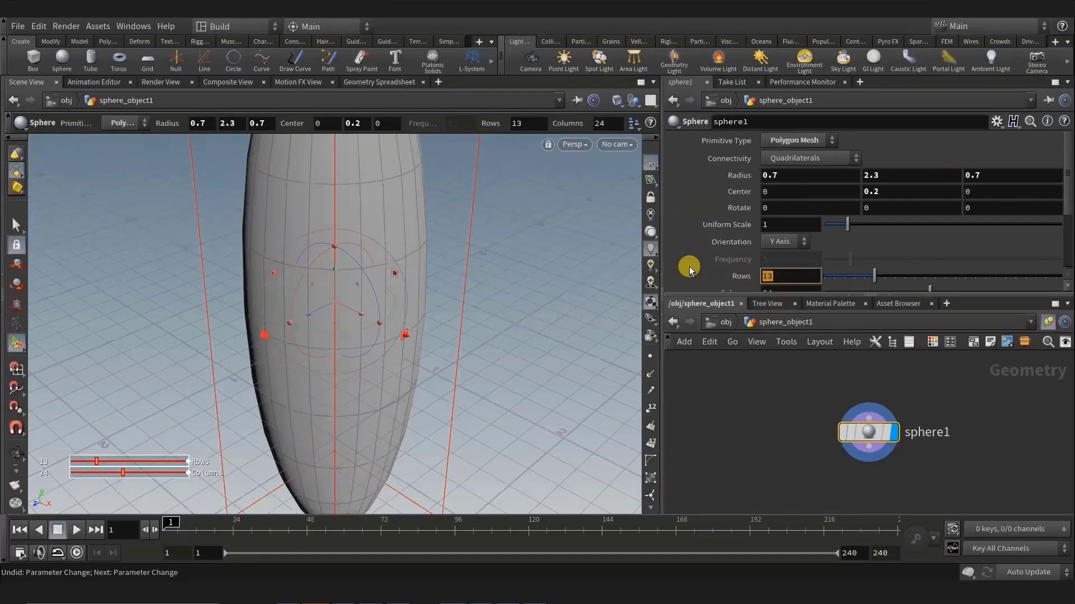
text(20)
key(Return)
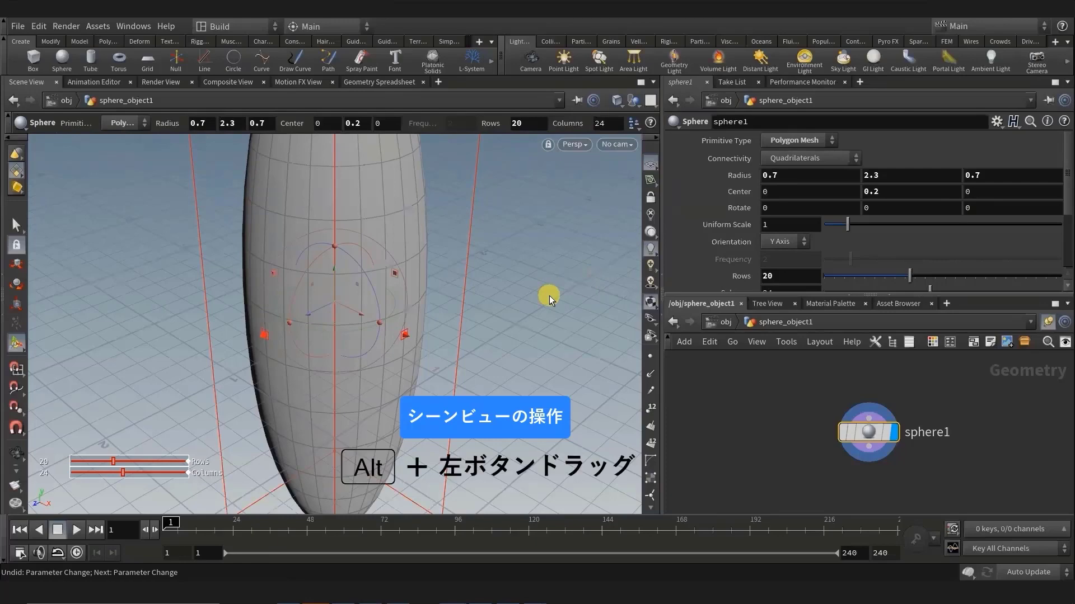
- Tumble, zoom, dolly and pan the viewport to frame the whole 0.7/2.3/0.7 ellipsoid
key(Escape)
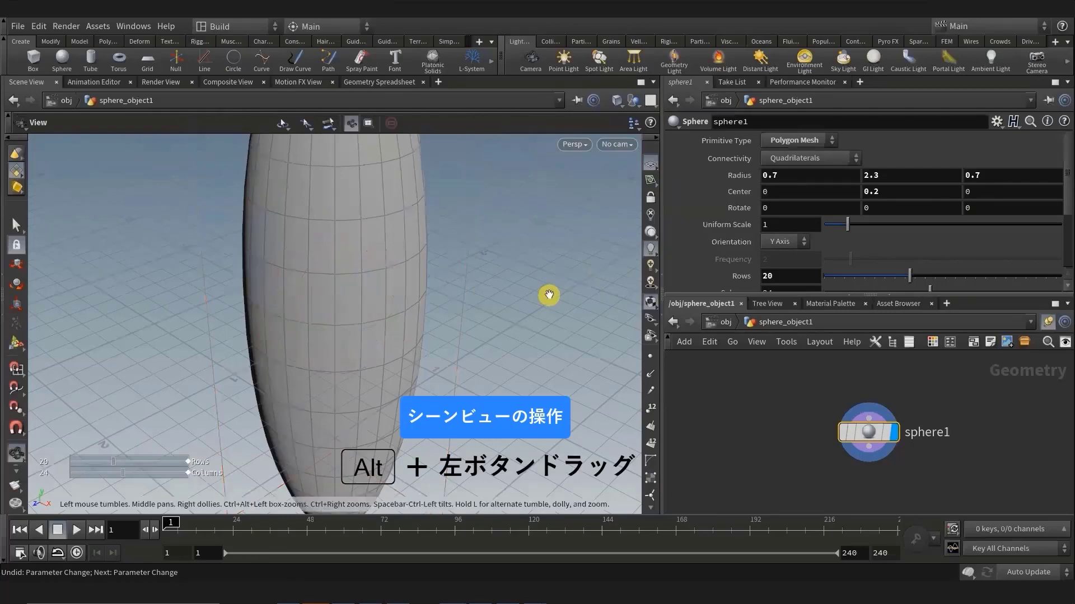
mouse_move(549, 297)
alt+mouse_down()
mouse_move(567, 297)
mouse_move(475, 298)
mouse_move(606, 295)
mouse_move(465, 295)
mouse_move(492, 297)
alt+mouse_up()
key(Return)
key(Escape)
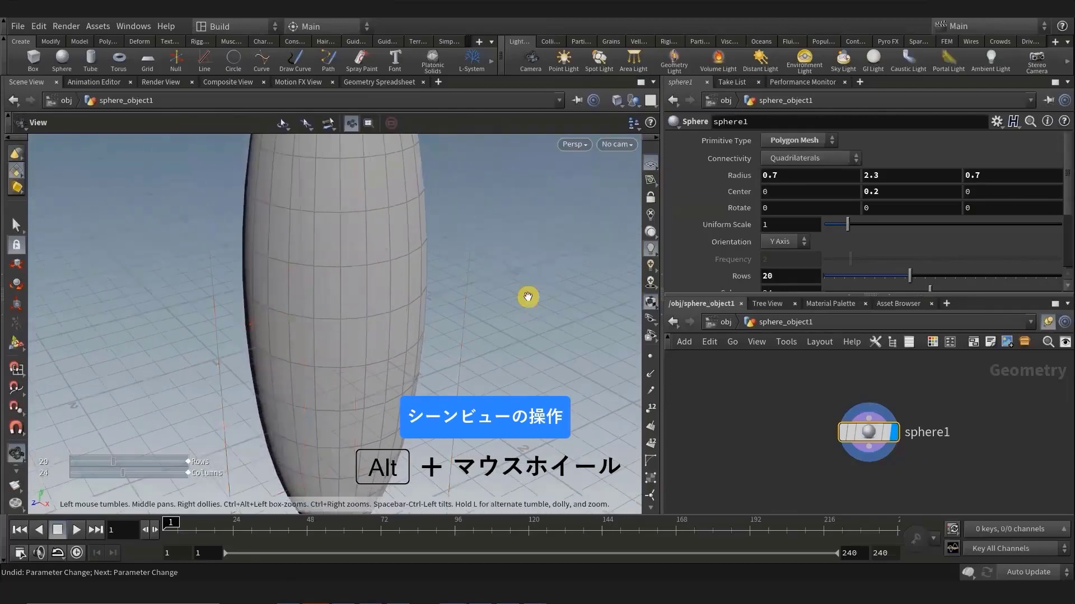
alt+scroll(501, 312, down, 2)
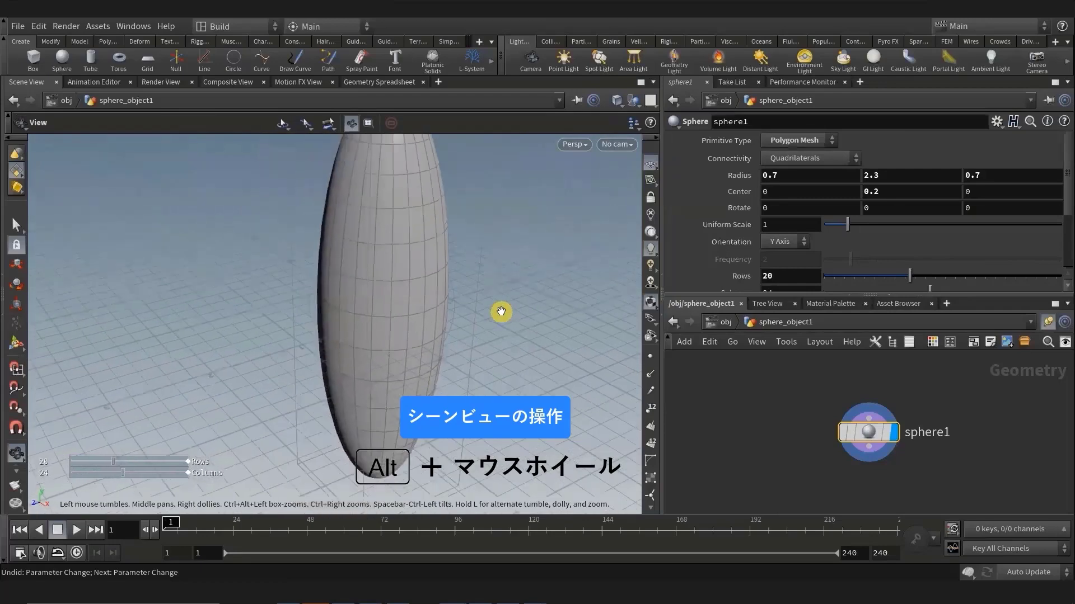
alt+scroll(501, 312, down, 2)
alt+scroll(501, 312, up, 2)
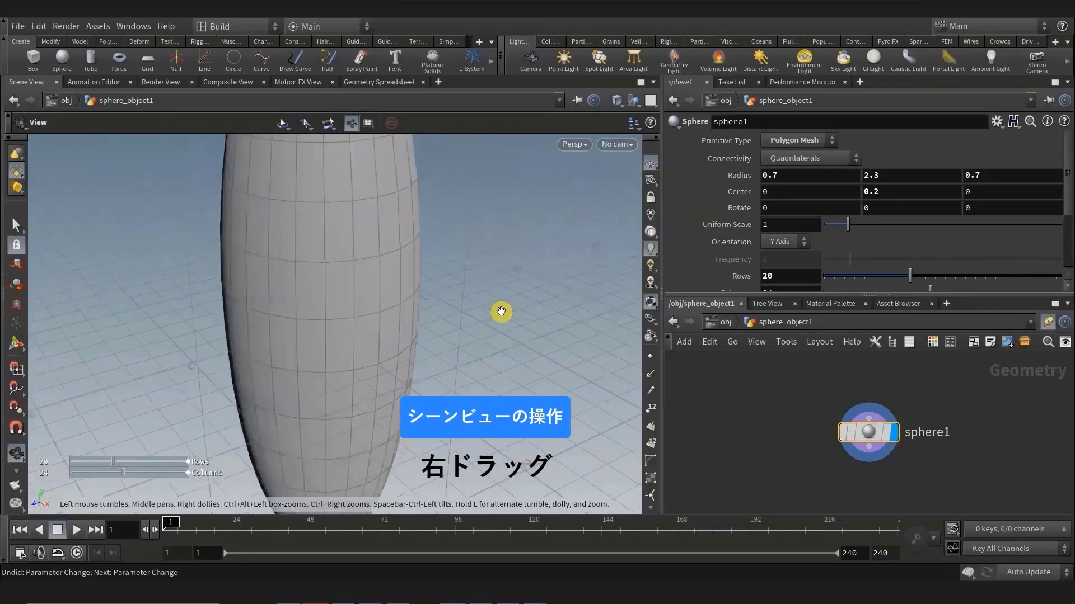
mouse_move(499, 314)
right_down()
mouse_move(511, 290)
mouse_move(438, 330)
mouse_move(285, 356)
mouse_move(482, 291)
mouse_move(310, 333)
right_up()
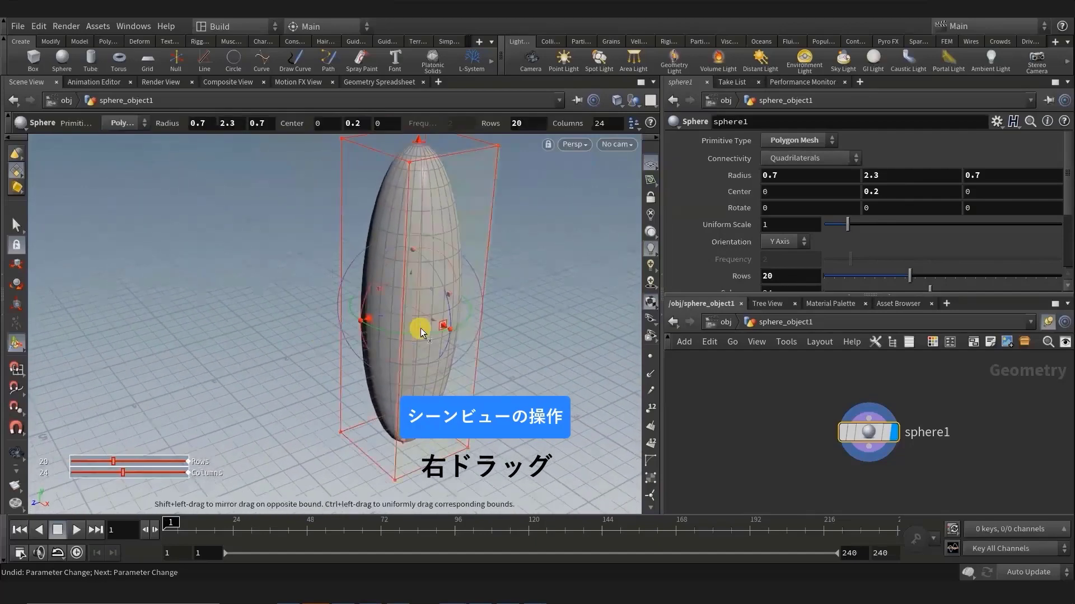
mouse_move(421, 328)
alt+middle_down()
mouse_move(571, 323)
mouse_move(574, 366)
mouse_move(505, 343)
mouse_move(414, 347)
mouse_move(509, 314)
mouse_move(568, 342)
mouse_move(516, 352)
alt+middle_up()
key(Return)
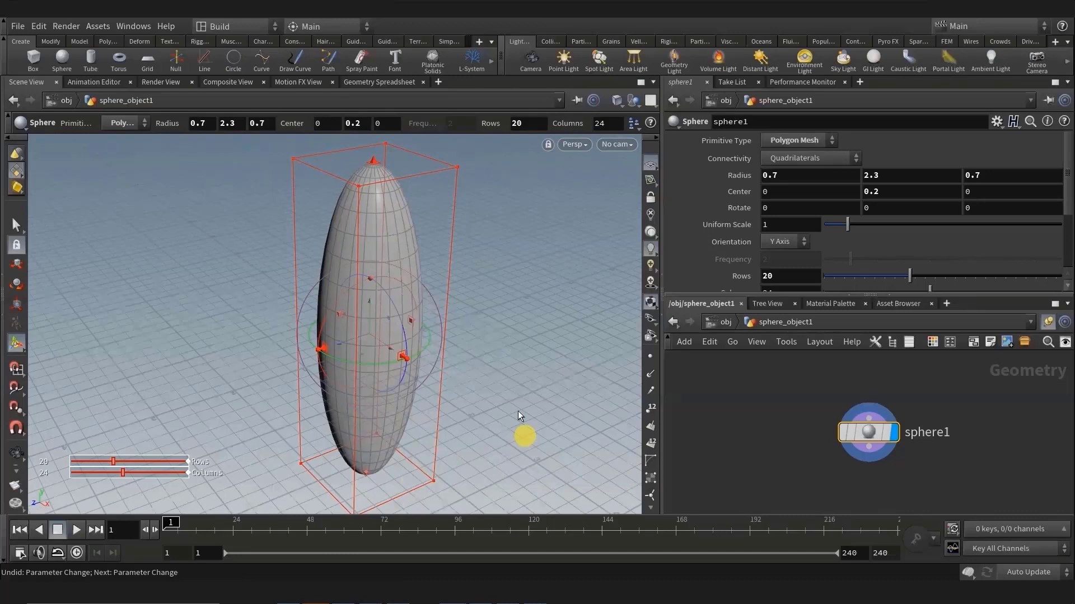
- Switch the viewport to primitive selection mode
key(4)
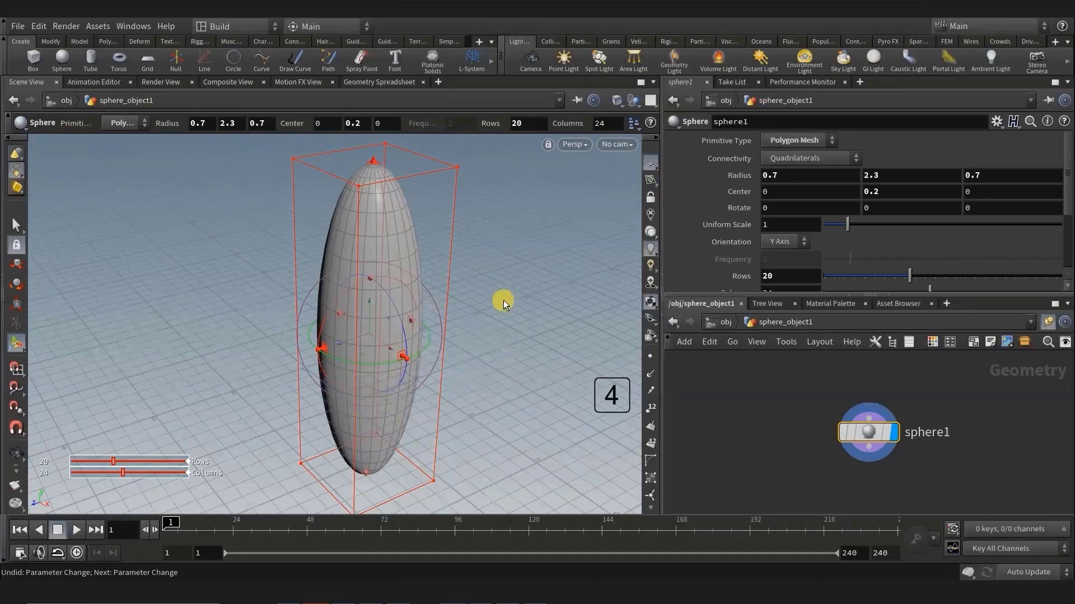
key(4)
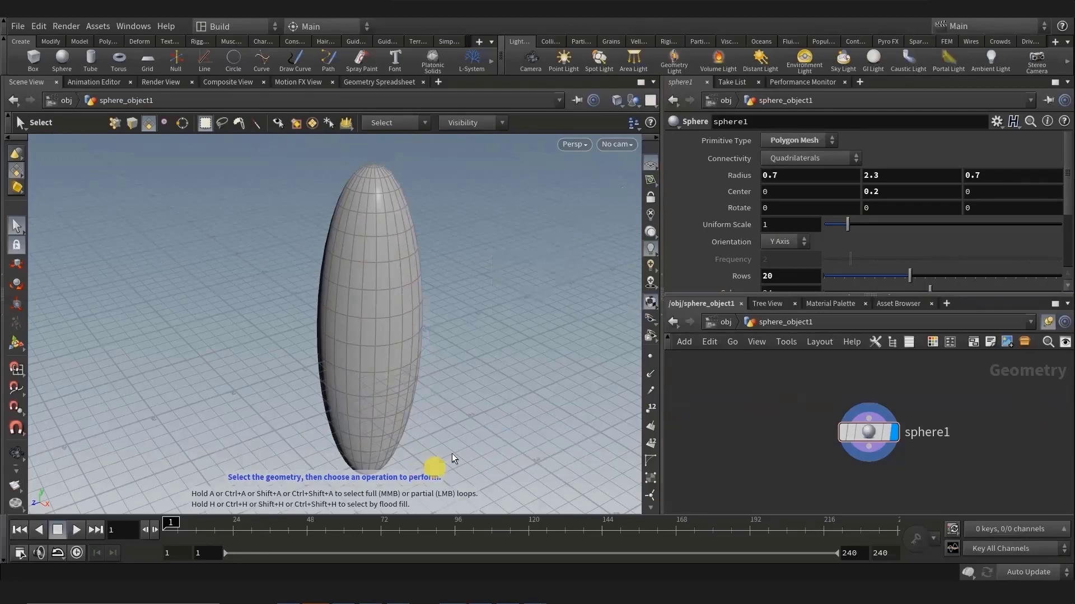
- Switch to the Front view, box-select the sphere's lower-half primitives and delete them
click(572, 146)
mouse_move(580, 173)
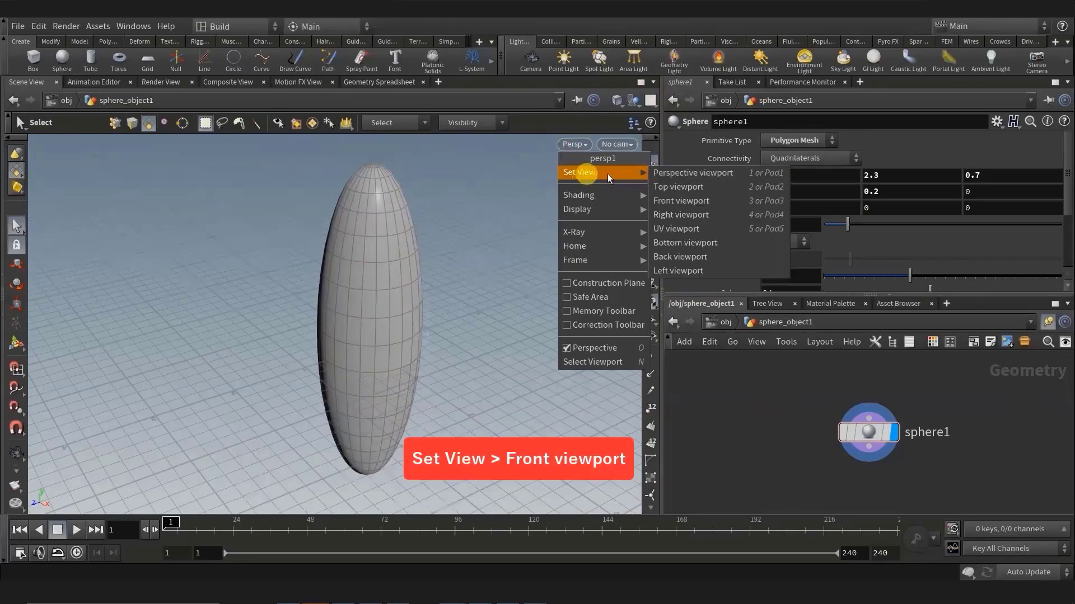
click(686, 200)
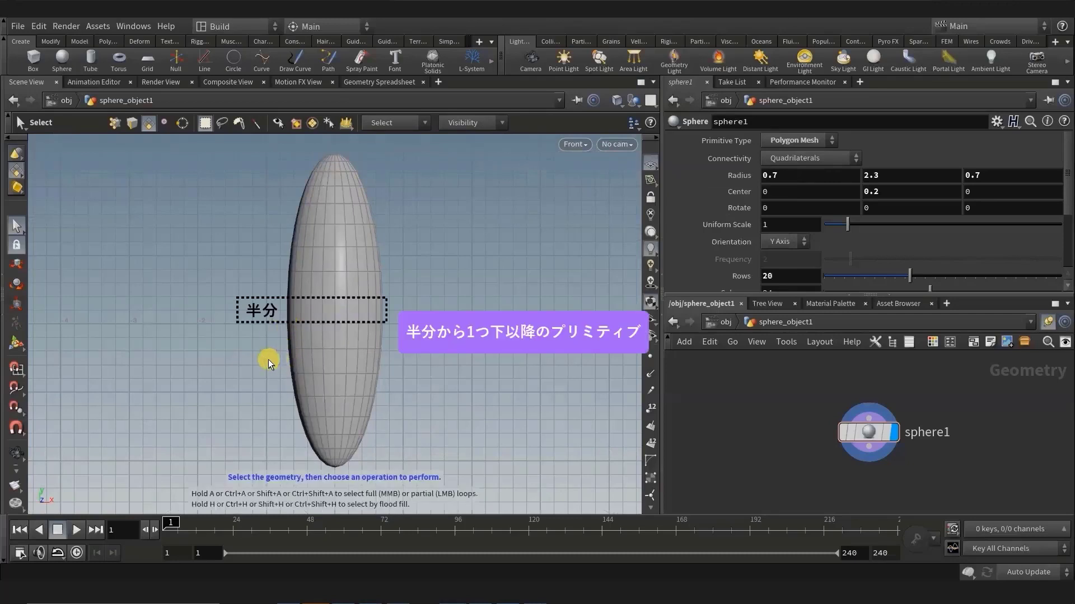
mouse_move(270, 359)
mouse_down()
mouse_move(398, 393)
mouse_move(404, 480)
mouse_up()
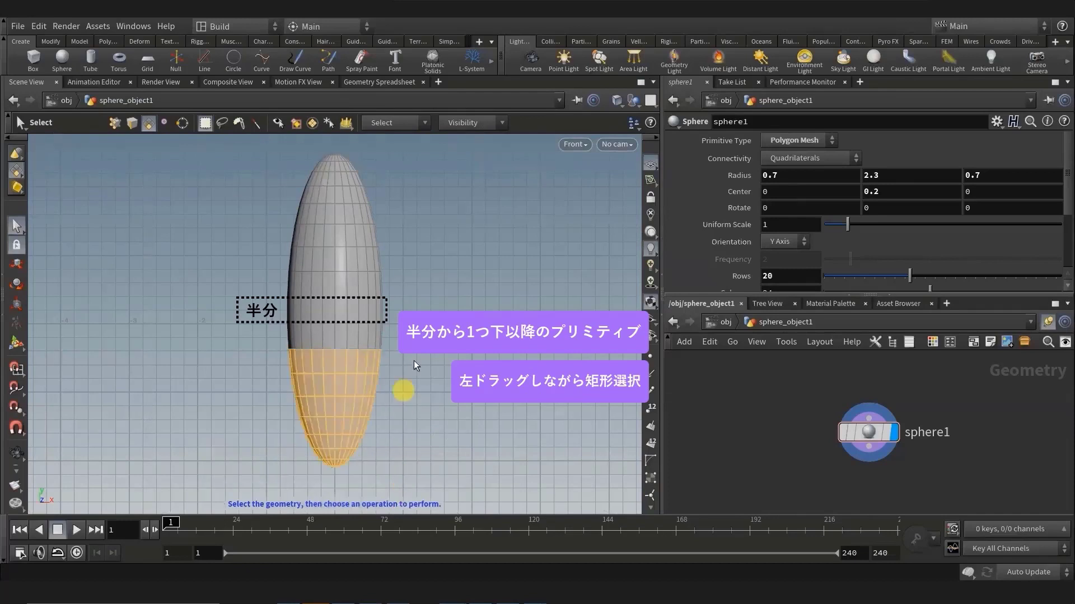
scroll(418, 350, up, 2)
scroll(441, 274, up, 1)
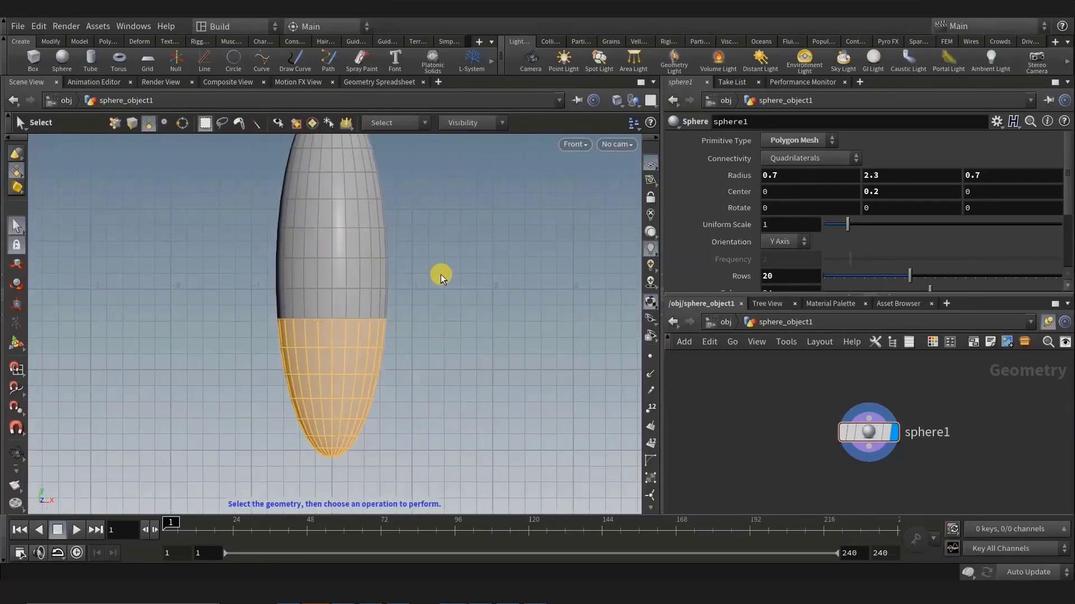
key(Delete)
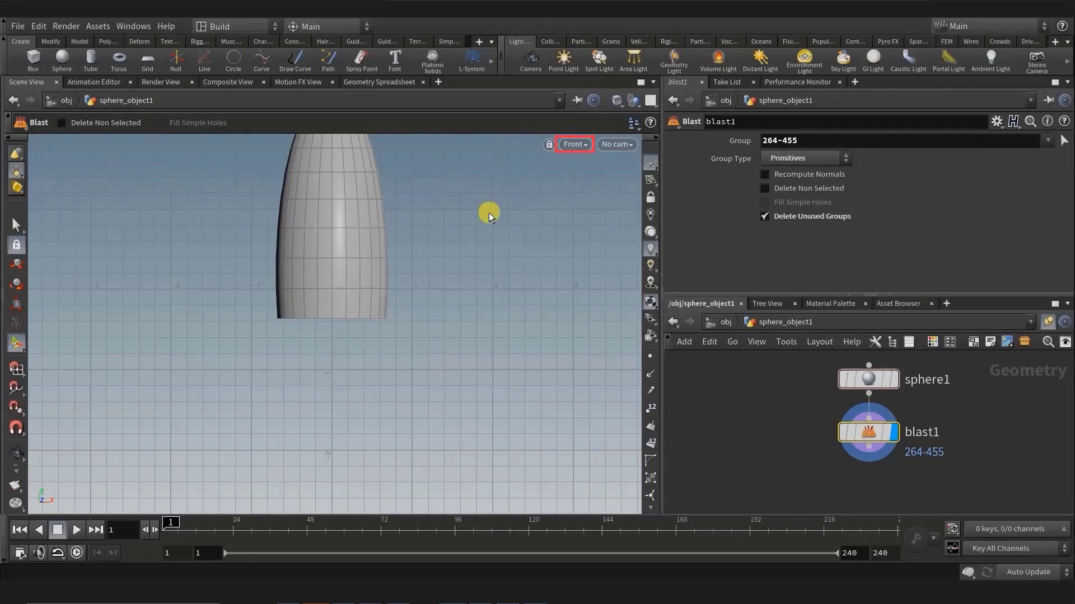
- Open the viewport's viewing-angle options
click(575, 145)
mouse_move(587, 173)
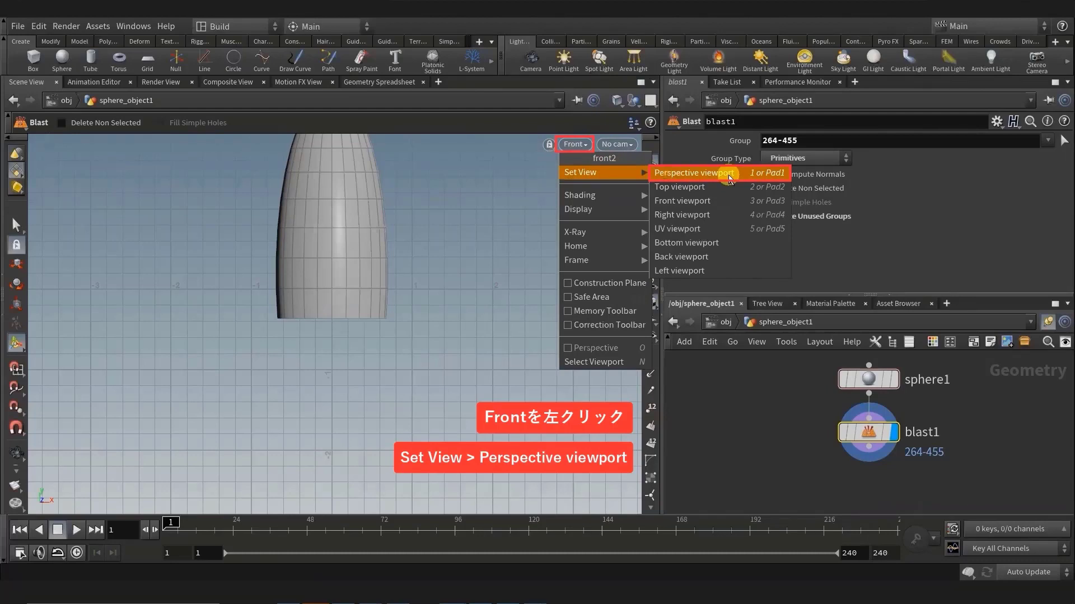
- Return to the perspective view in edge selection mode and orbit to the open bottom
click(728, 175)
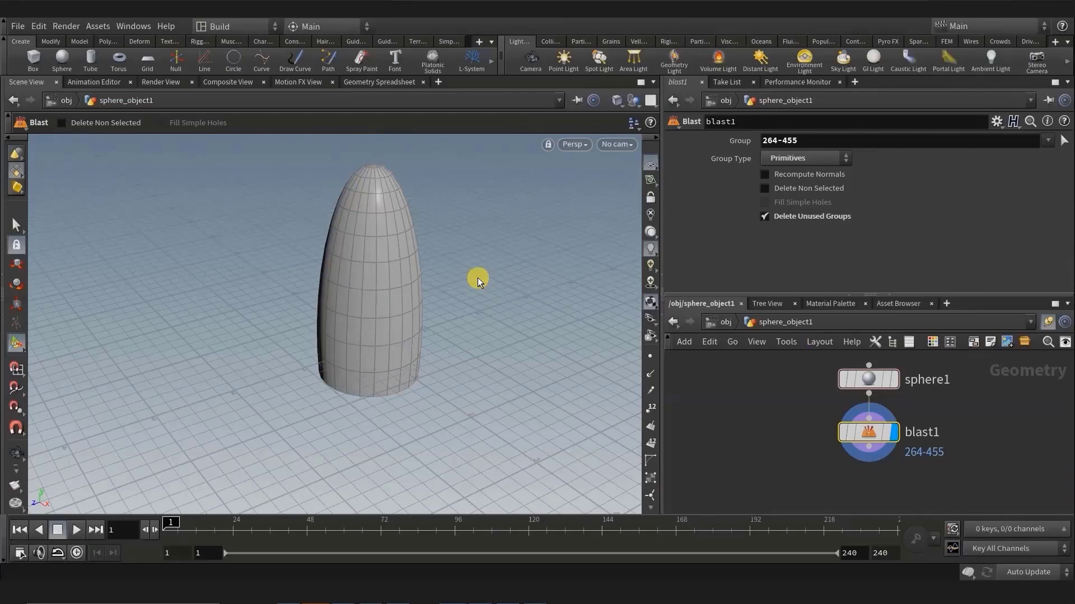
key(3)
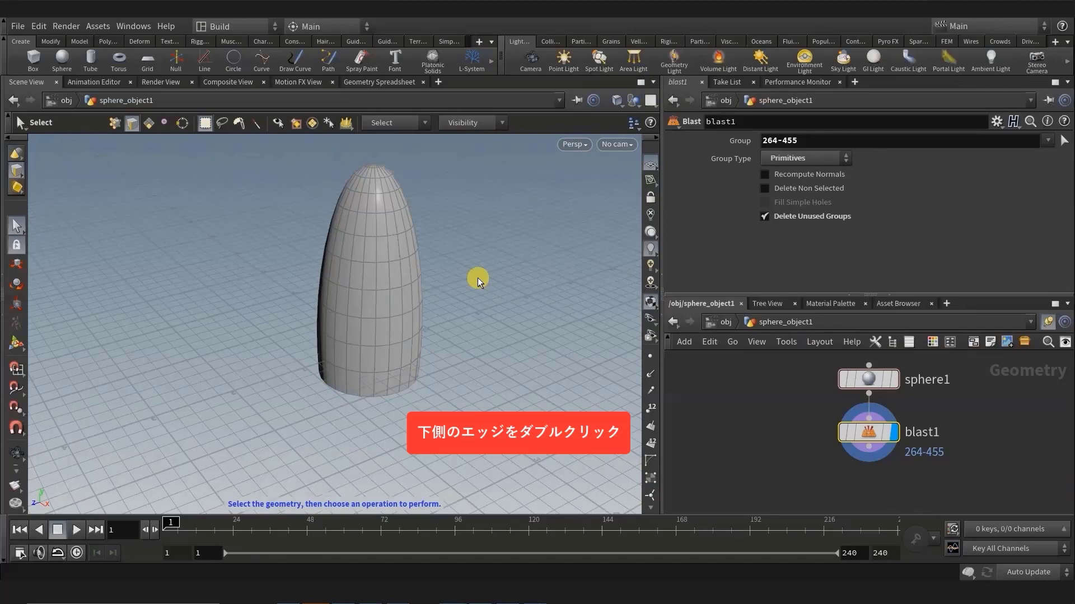
key(Escape)
mouse_move(475, 331)
middle_down()
mouse_move(445, 342)
mouse_move(480, 276)
middle_up()
drag(456, 264, 458, 234)
- Select the full edge loop around the open bottom rim for scaling
key(s)
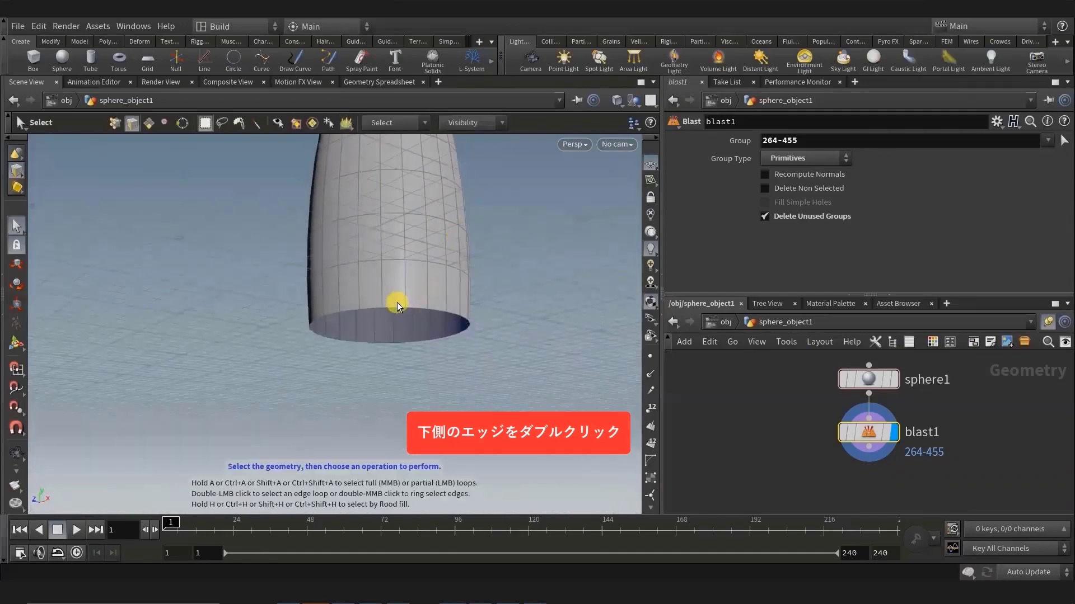
double_click(394, 307)
key(Escape)
mouse_move(543, 307)
mouse_down()
mouse_move(537, 280)
mouse_move(523, 350)
mouse_up()
key(s)
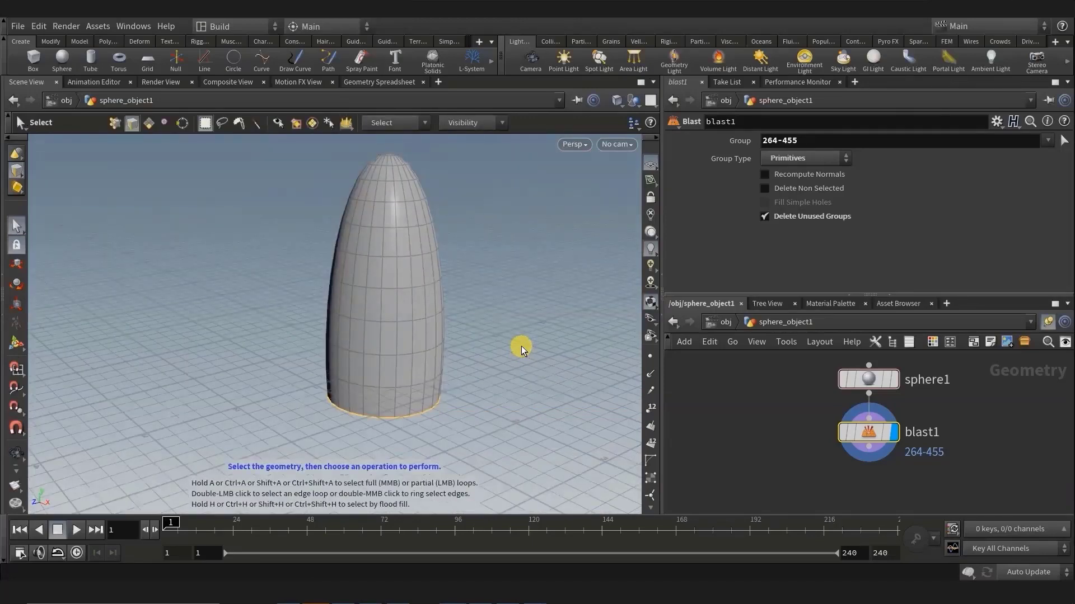
key(e)
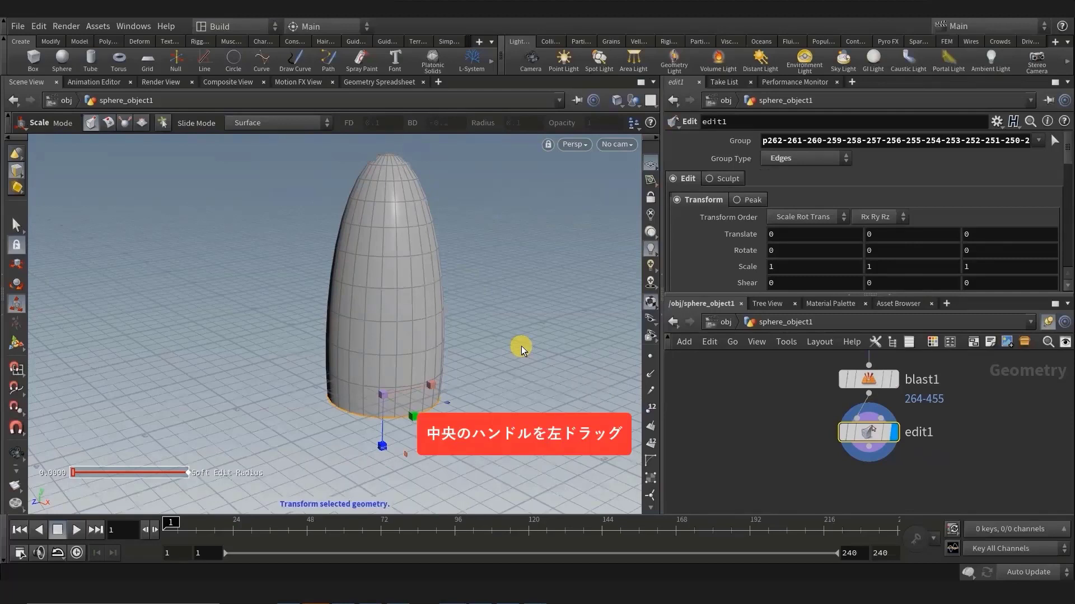
- Scale the bottom edge loop uniformly to about 0.73, then orbit to check the taper
drag(385, 395, 363, 398)
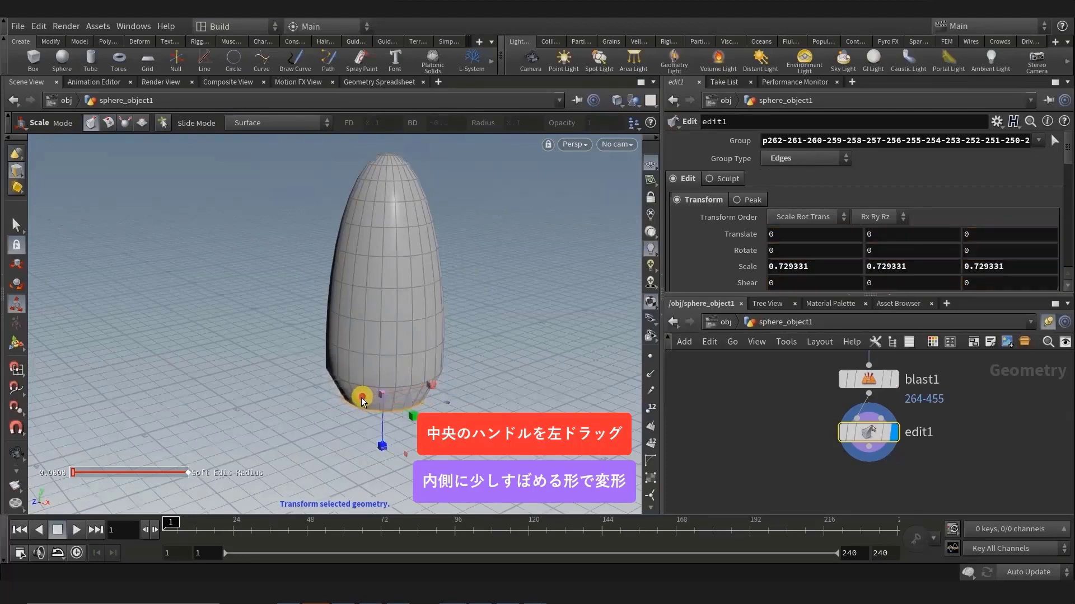
key(Escape)
drag(525, 366, 523, 328)
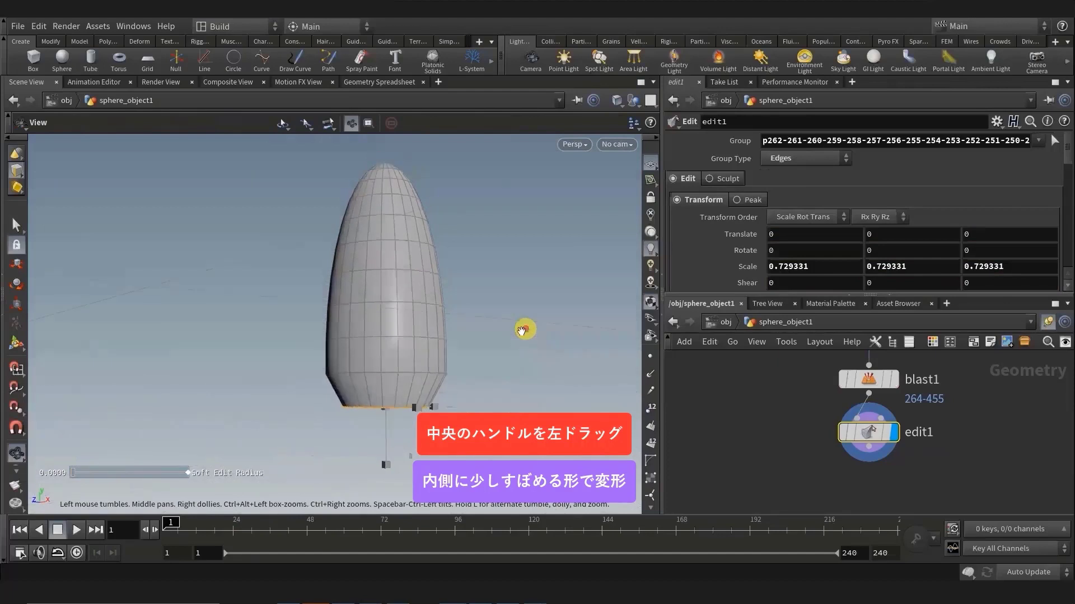
right_drag(523, 328, 496, 353)
drag(496, 352, 506, 410)
key(e)
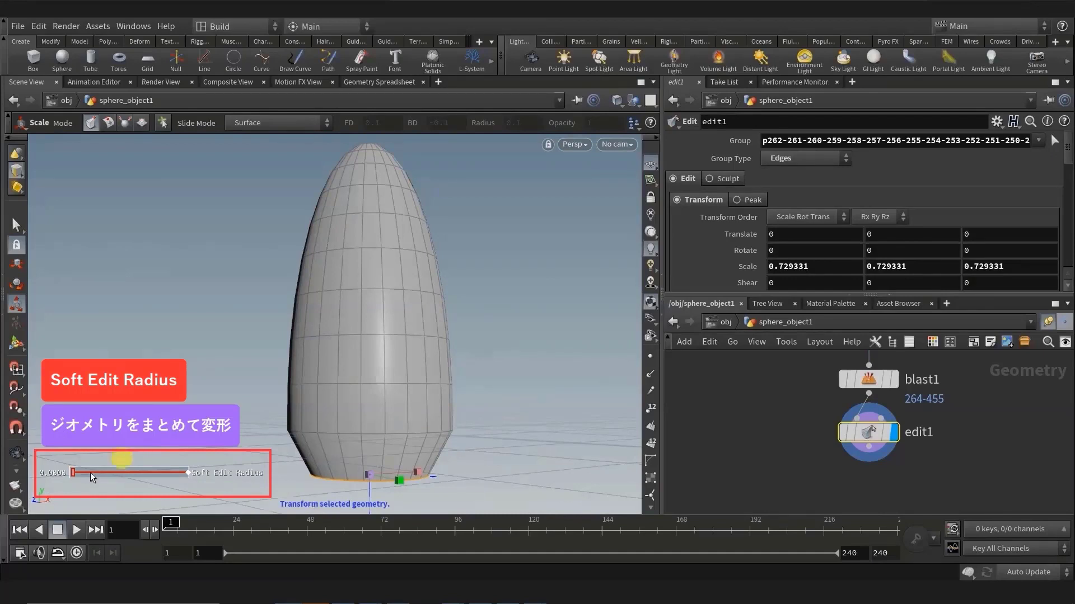
- Increase the Soft Edit Radius so the taper blends upward, zooming out to inspect
drag(72, 474, 177, 481)
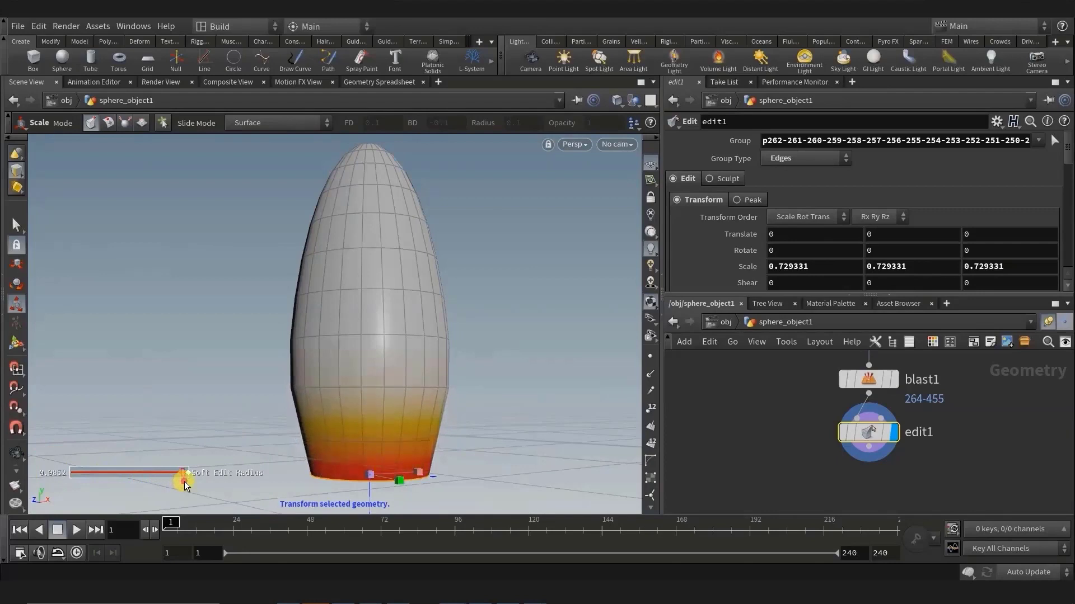
key(Escape)
drag(162, 331, 178, 362)
scroll(162, 339, down, 3)
key(Return)
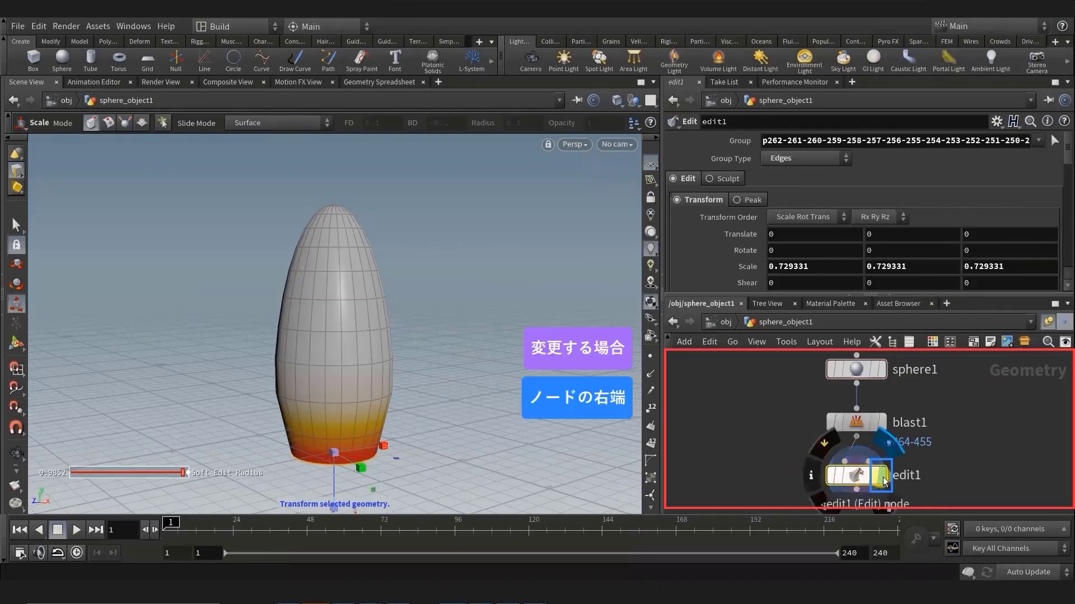
mouse_move(885, 380)
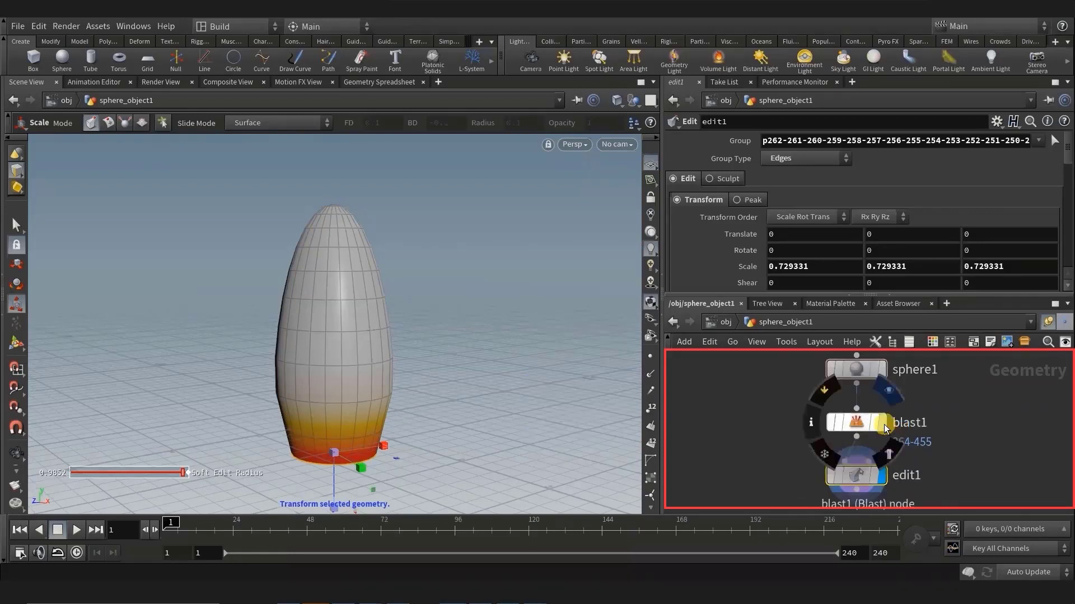
click(882, 423)
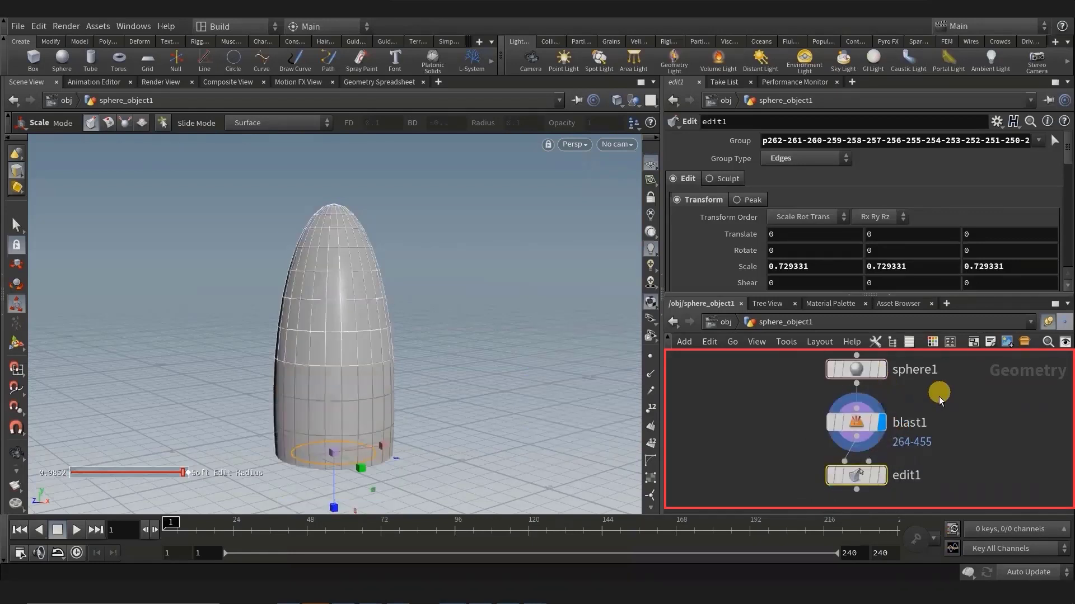
middle_drag(940, 413, 940, 434)
click(894, 358)
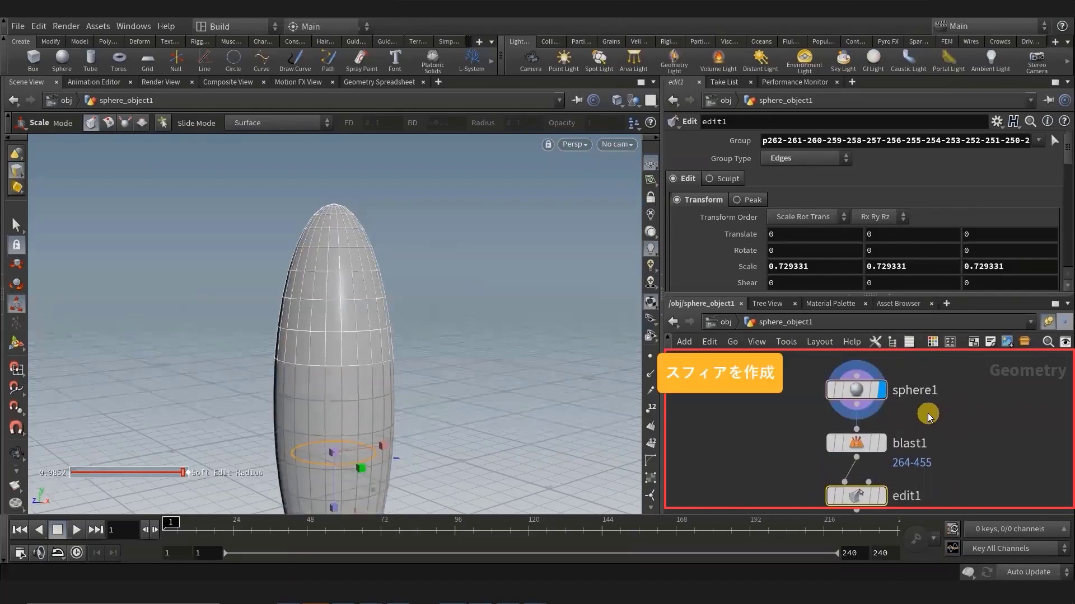
click(884, 448)
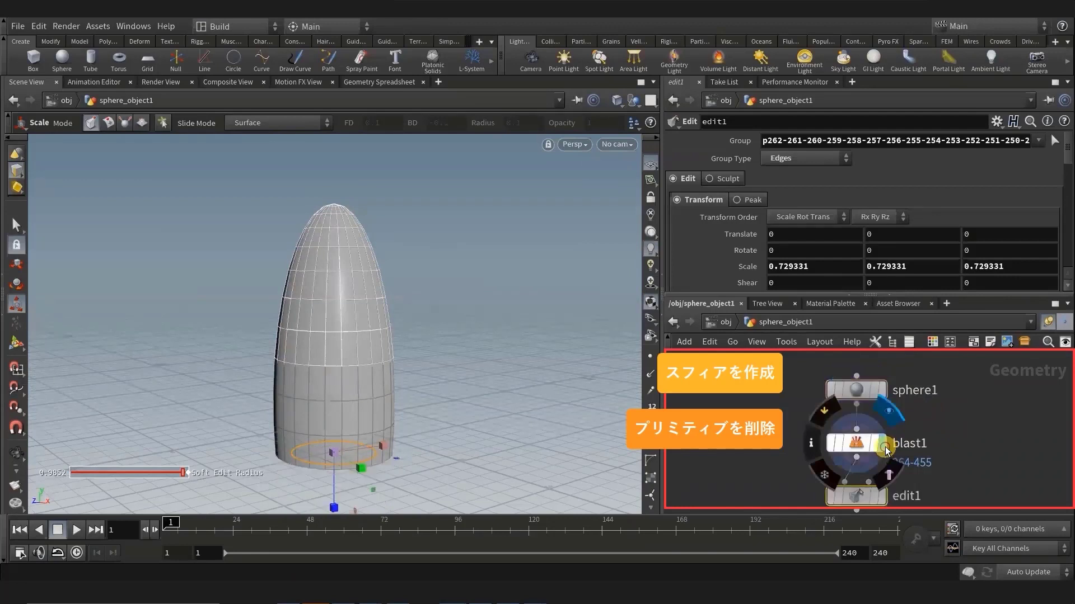
click(882, 496)
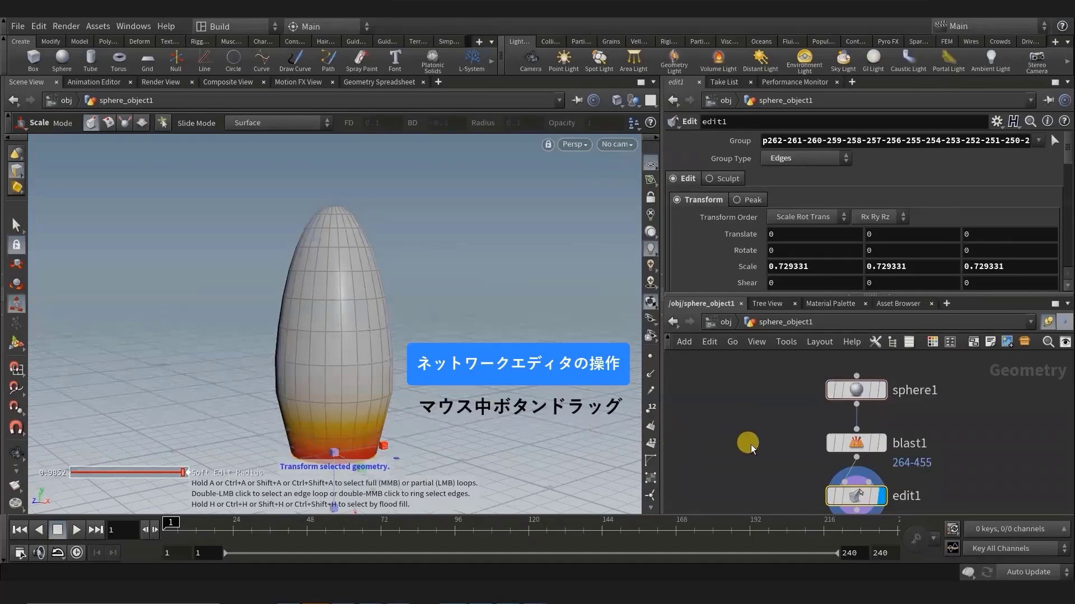
middle_drag(754, 452, 753, 455)
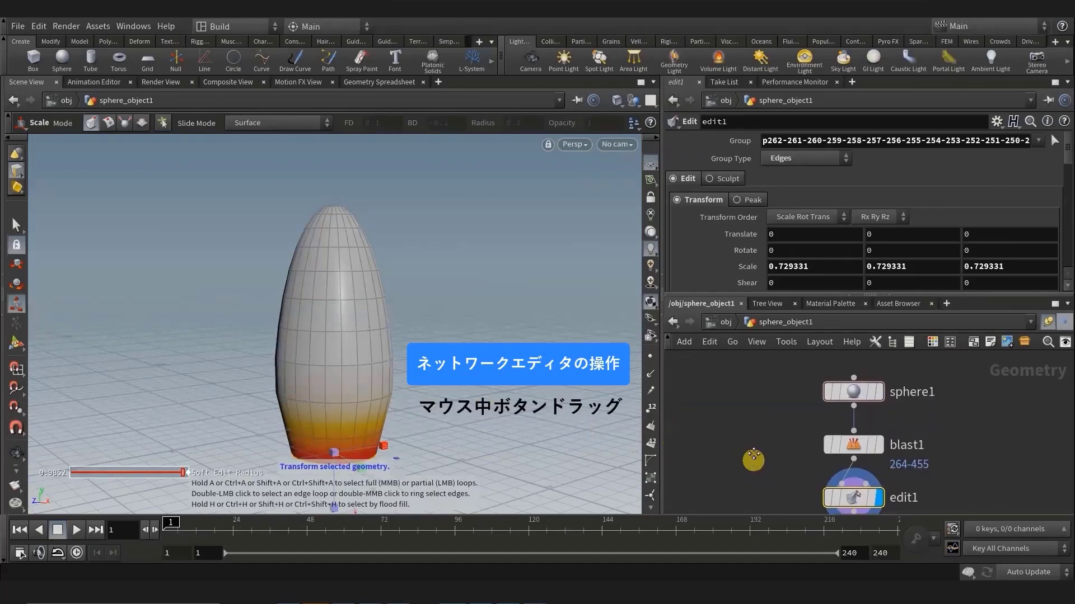
key(space)
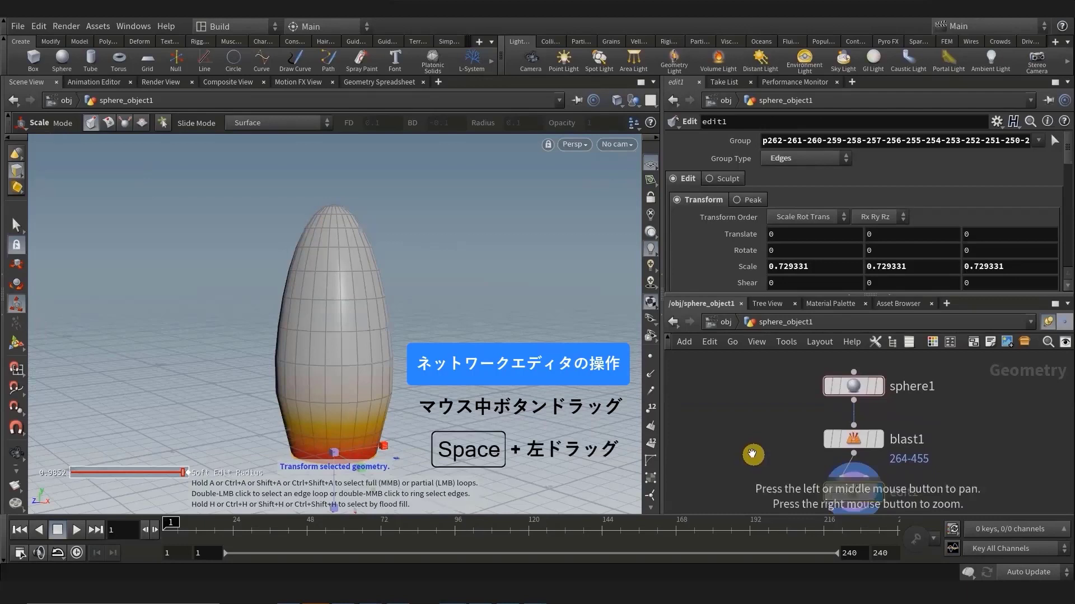
mouse_move(750, 449)
mouse_down()
mouse_move(691, 429)
mouse_move(737, 425)
mouse_up()
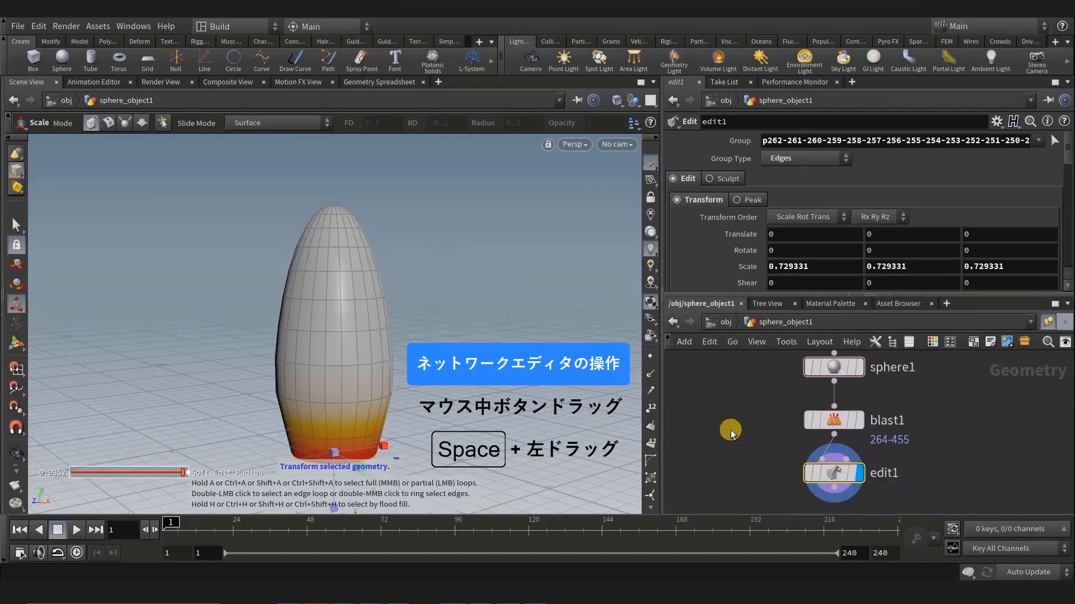
scroll(771, 436, down, 4)
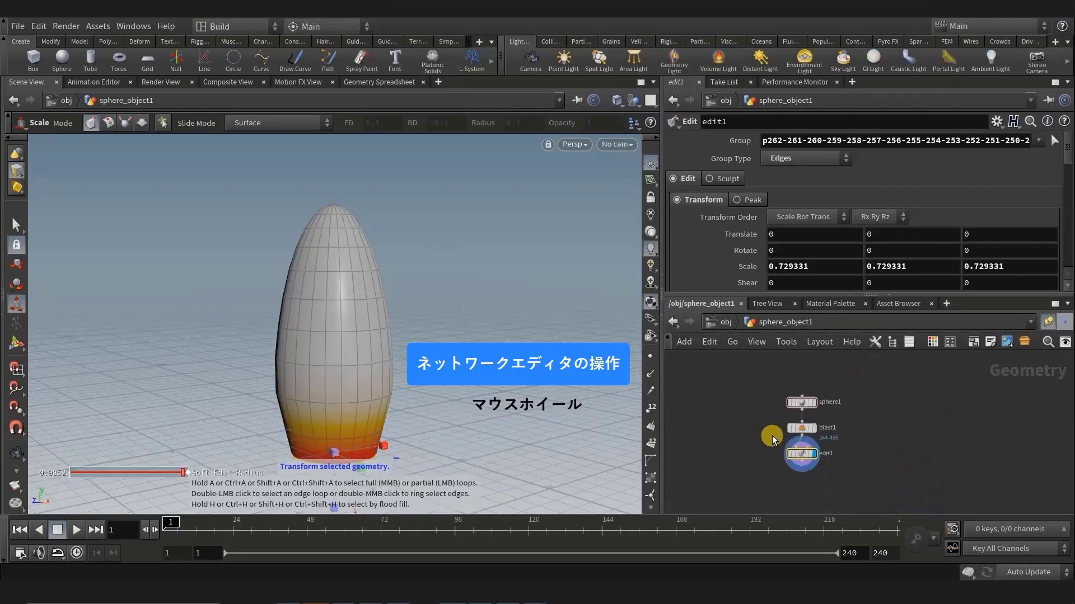
scroll(761, 436, up, 3)
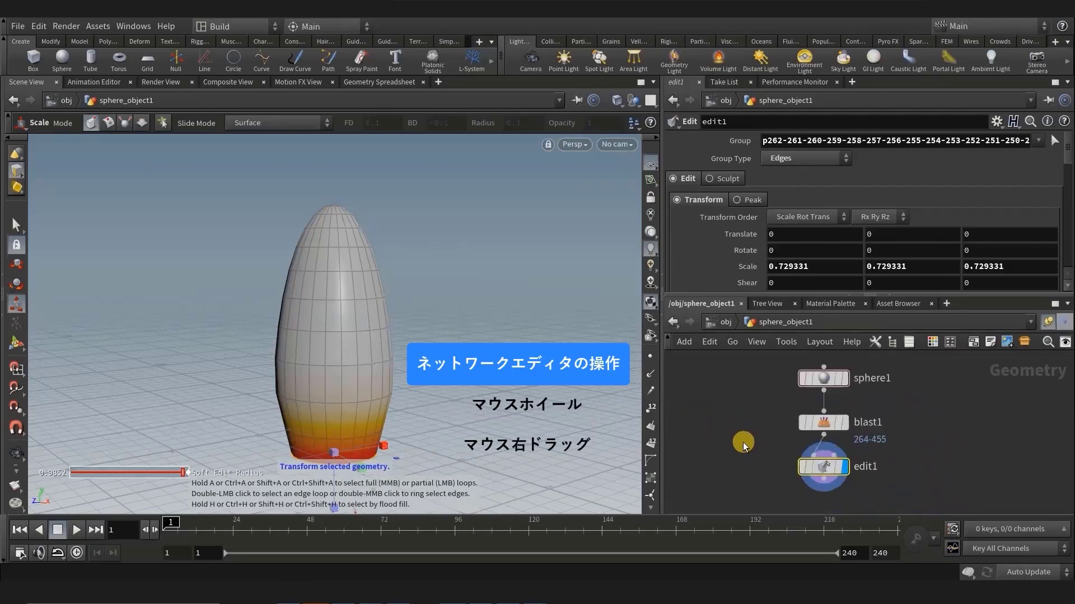
mouse_move(743, 442)
right_down()
mouse_move(700, 450)
mouse_move(758, 425)
mouse_move(727, 444)
mouse_move(746, 439)
right_up()
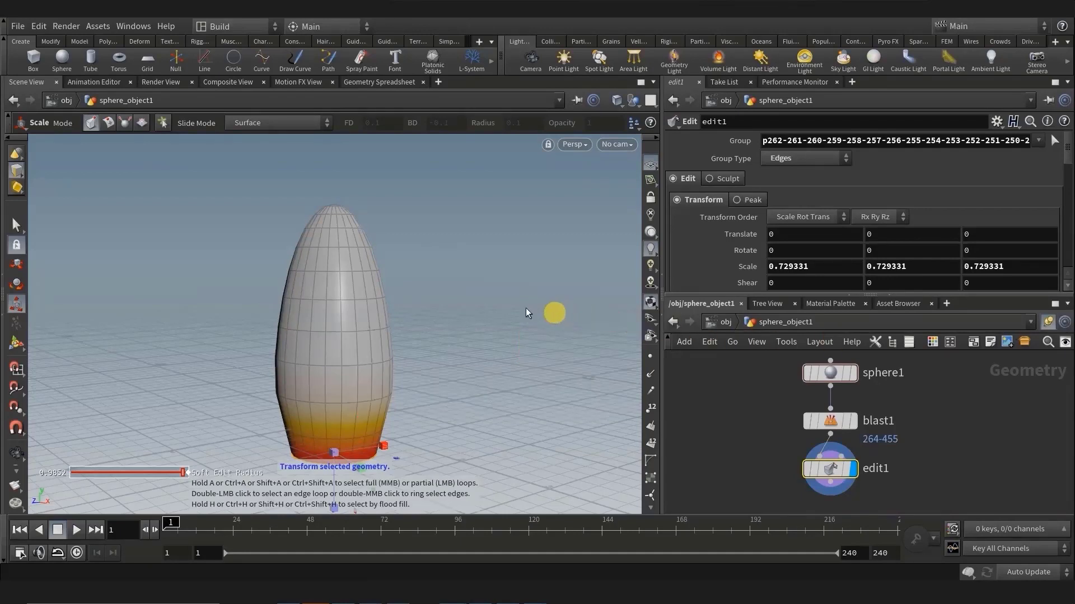
- In primitive mode, orbit close to the egg and box-select the fifth face ring from the top
key(4)
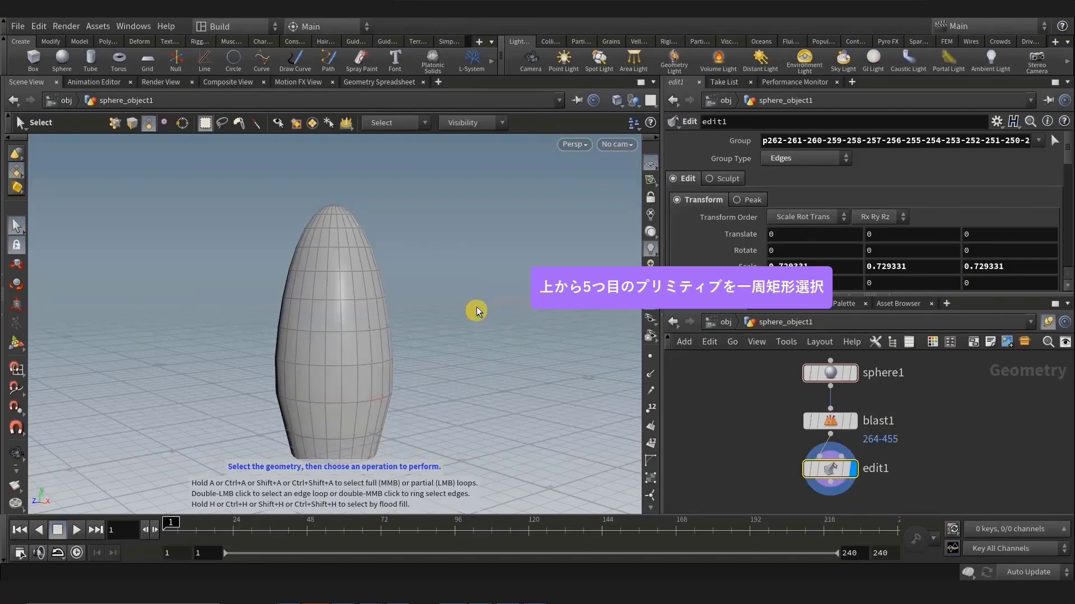
key(space)
mouse_move(468, 280)
mouse_down()
mouse_move(361, 254)
mouse_move(472, 319)
mouse_move(463, 291)
mouse_up()
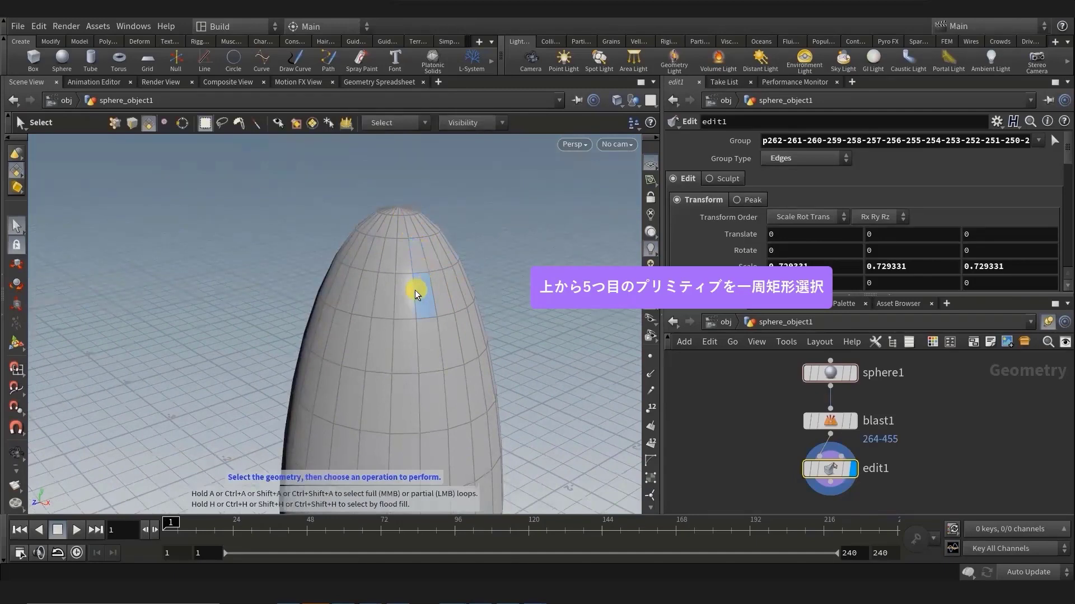
key(space)
drag(539, 336, 520, 291)
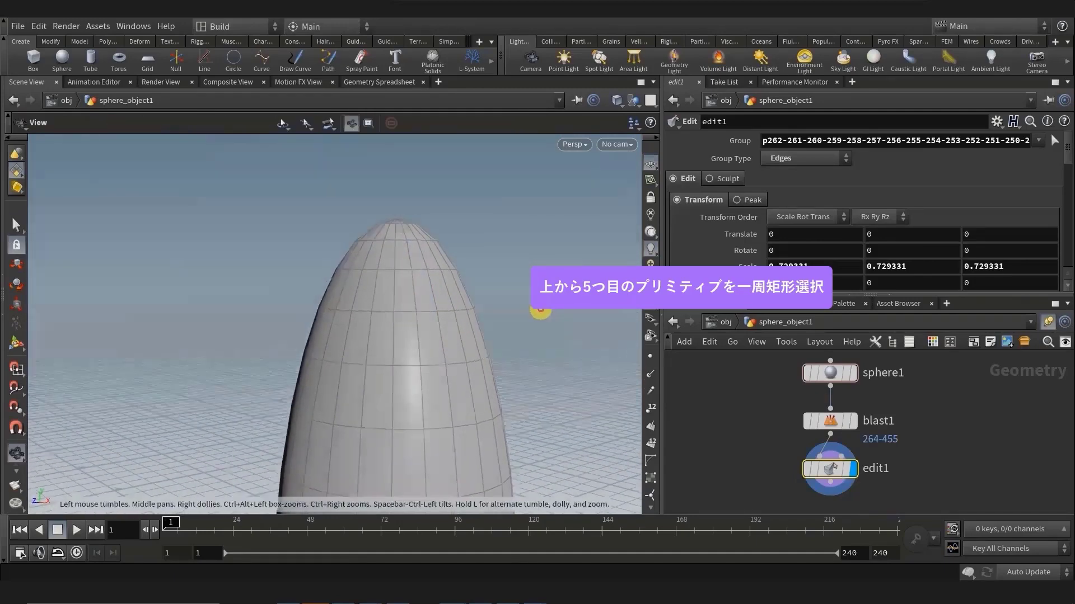
mouse_move(308, 328)
mouse_down()
mouse_move(526, 338)
mouse_move(425, 402)
mouse_move(271, 401)
mouse_move(463, 347)
mouse_up()
key(space)
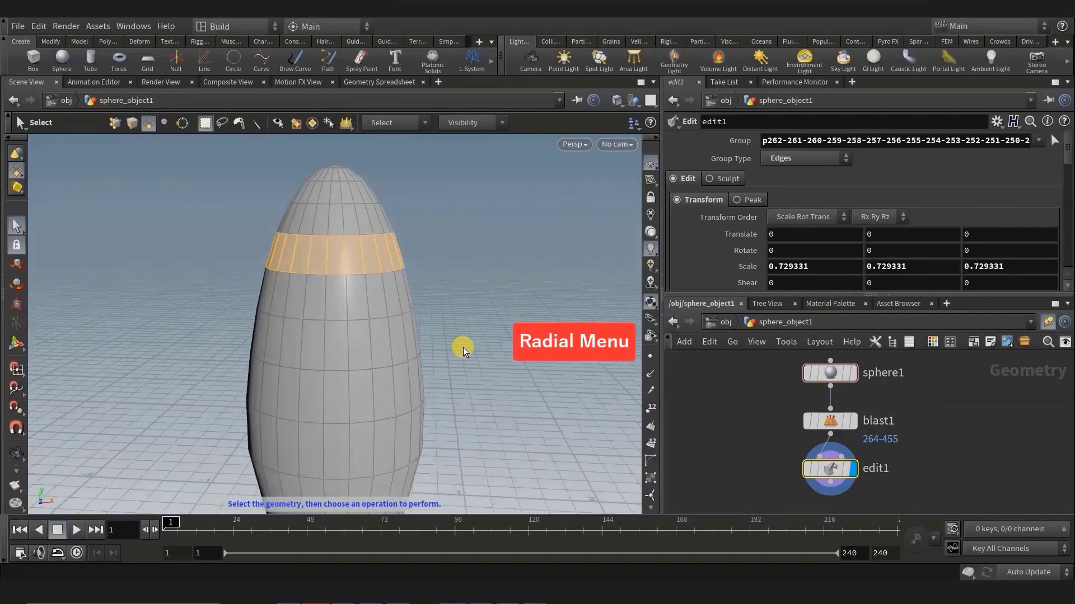
- Switch the radial quick menu set from Main to Poly Modeling
key(c)
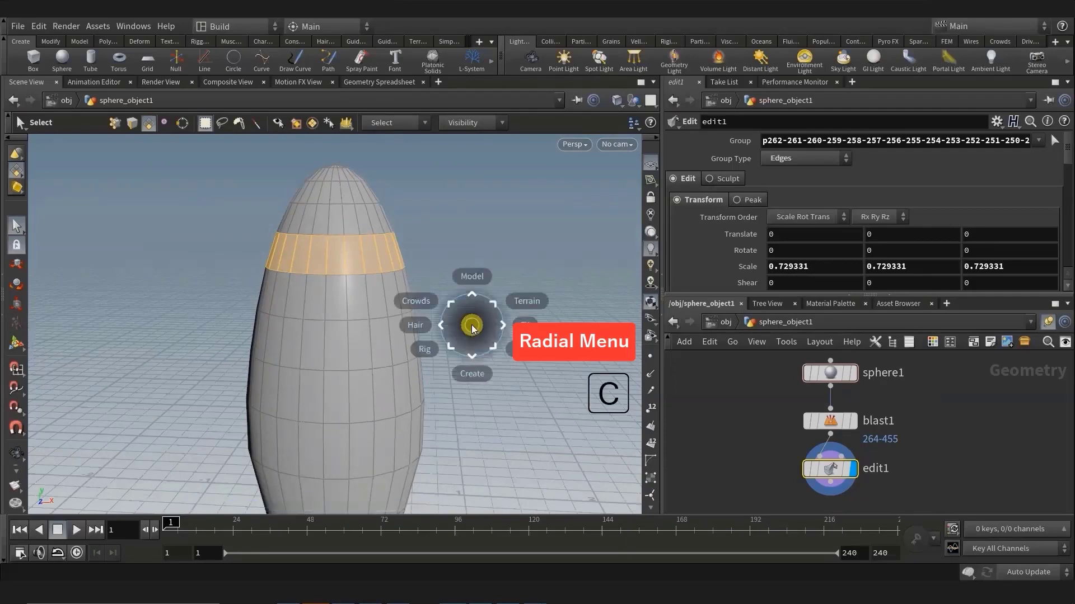
click(472, 325)
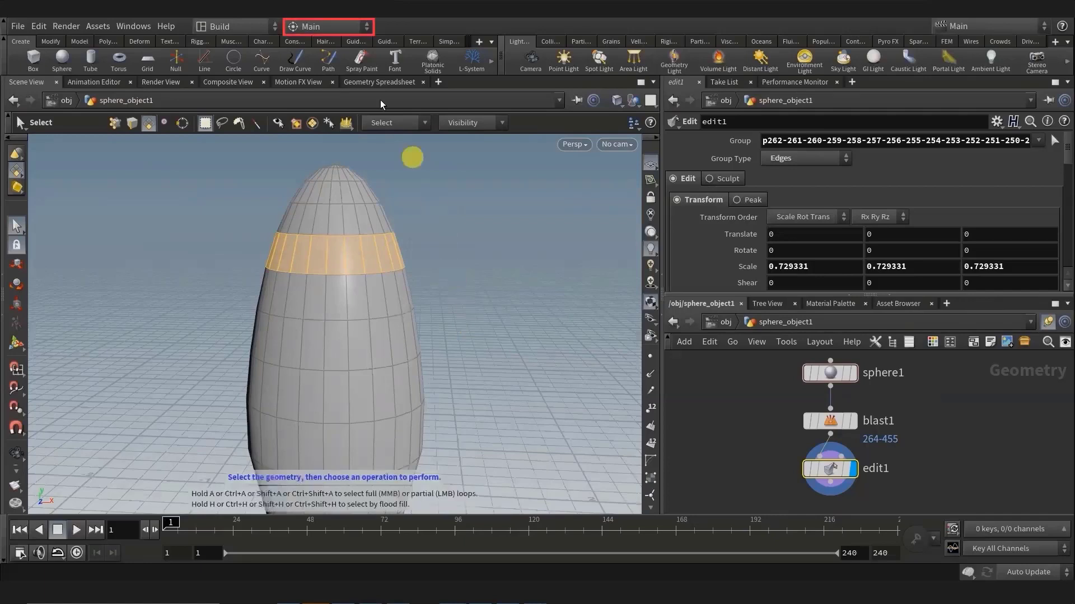
click(333, 29)
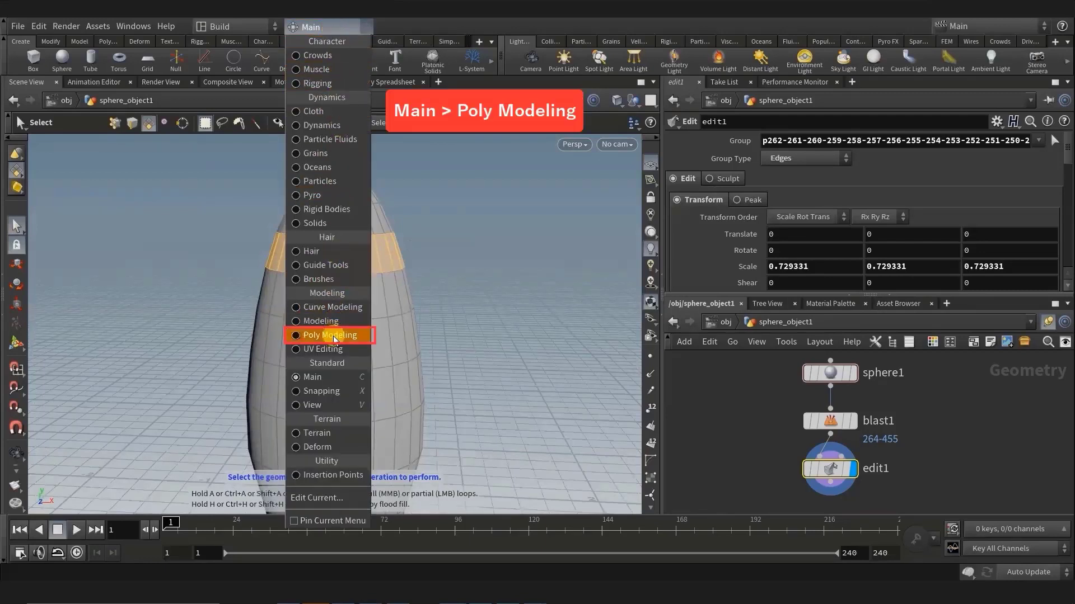
click(298, 336)
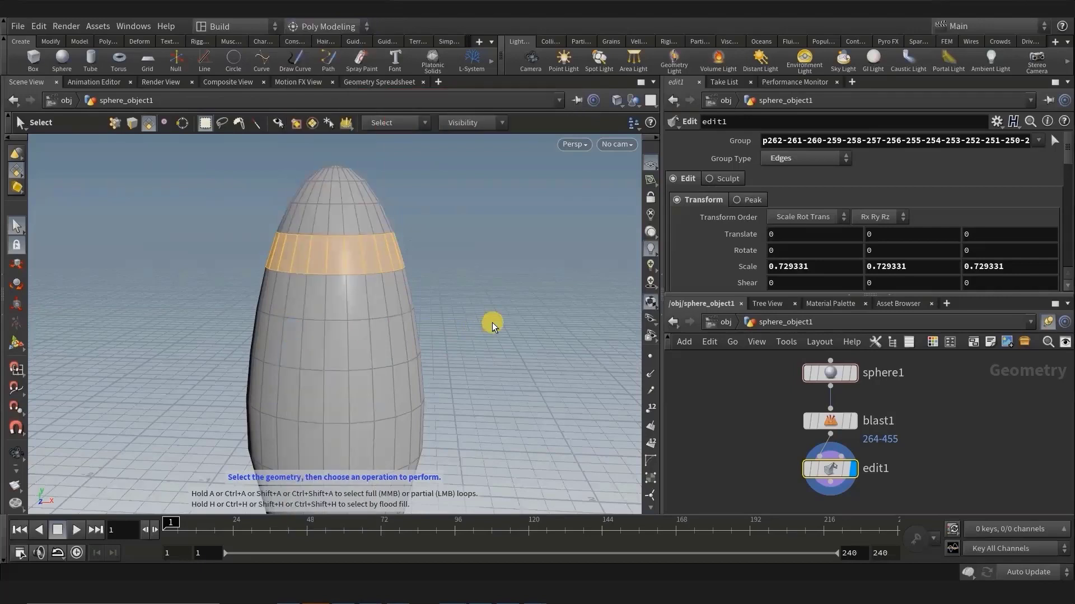
- Bring up the Poly Modeling radial menu showing PolyExtrude, PolyBevel and PolyBridge
key(c)
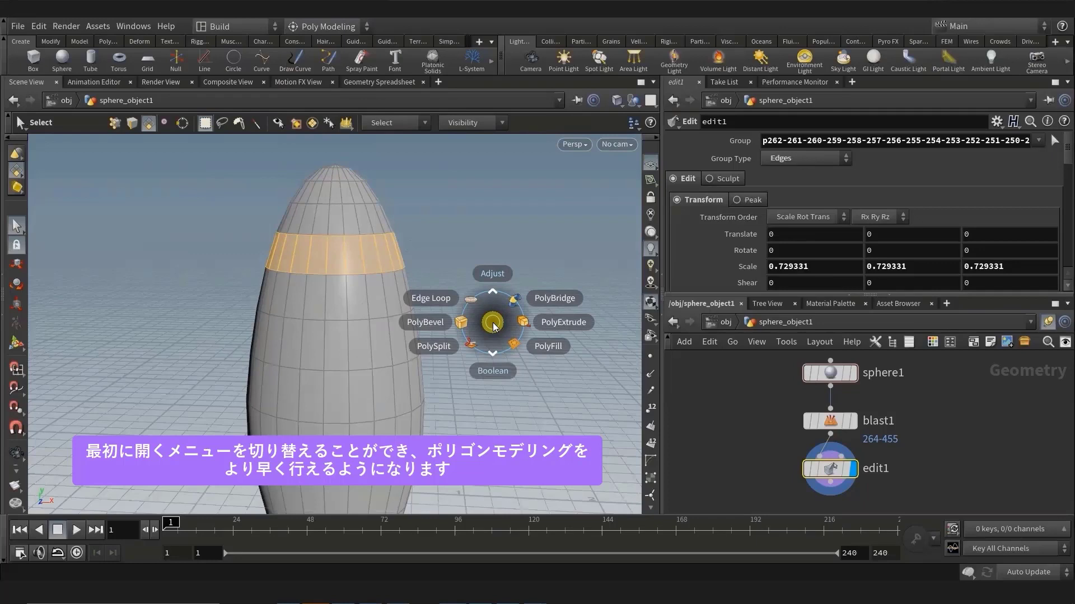
click(492, 323)
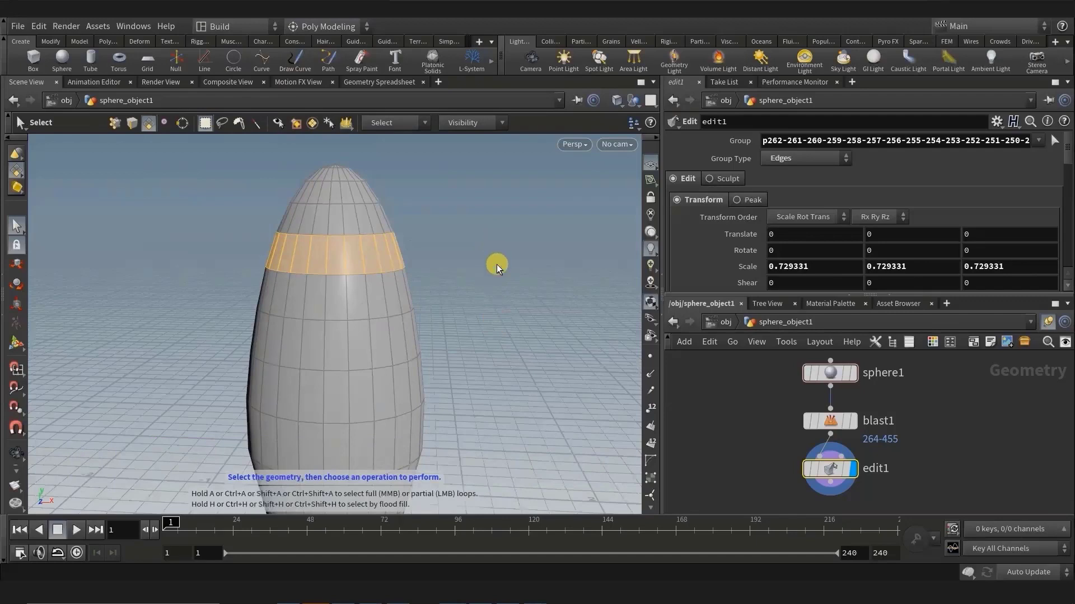
key(c)
key(c)
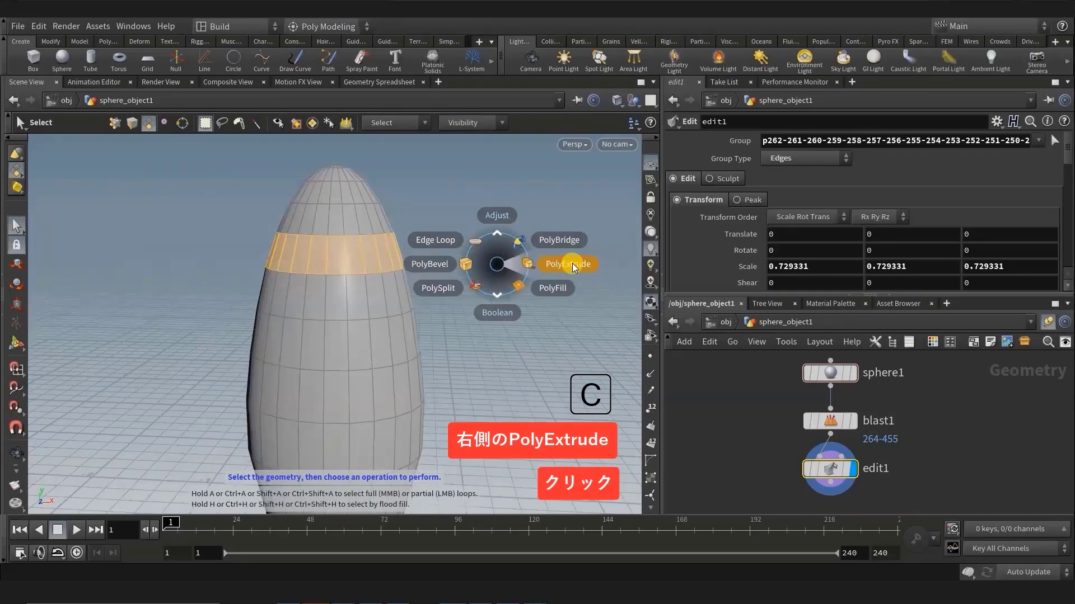
- PolyExtrude the selected face ring 96-119 and set its Inset to 0.07
click(572, 263)
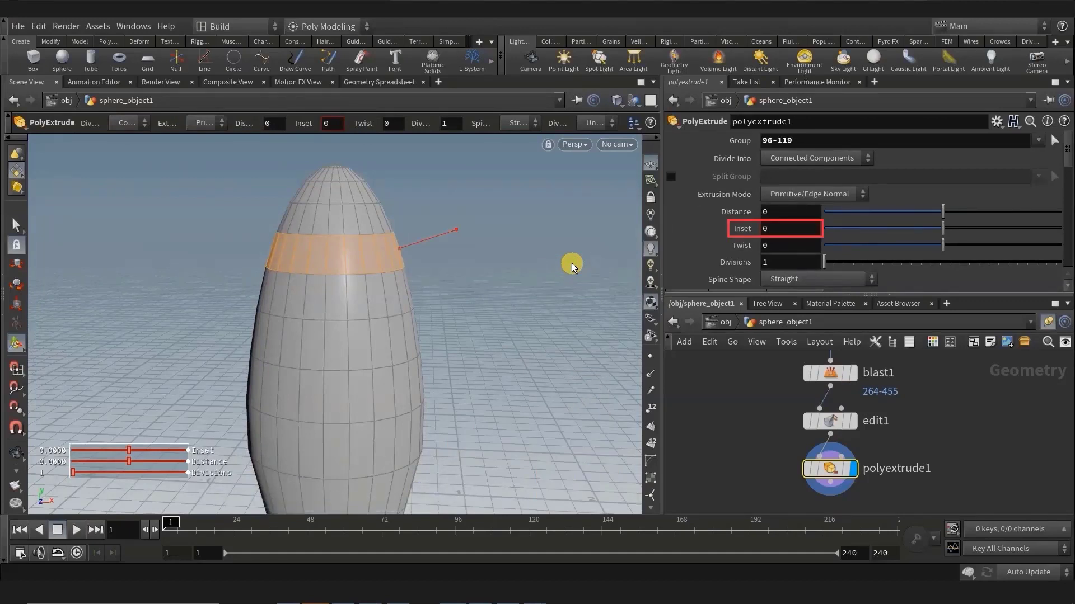
drag(942, 228, 870, 233)
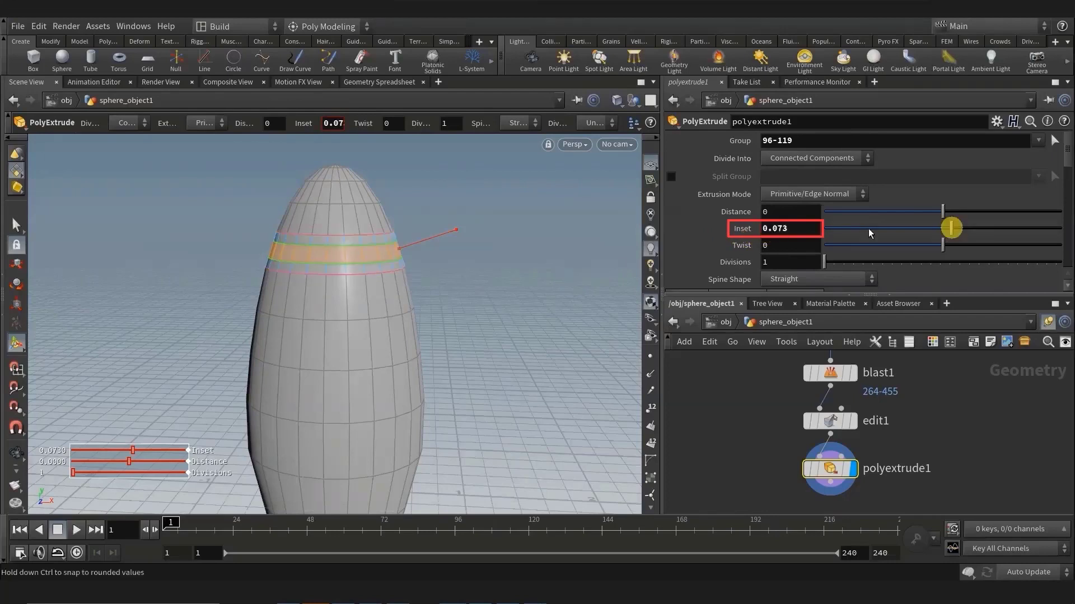
double_click(808, 233)
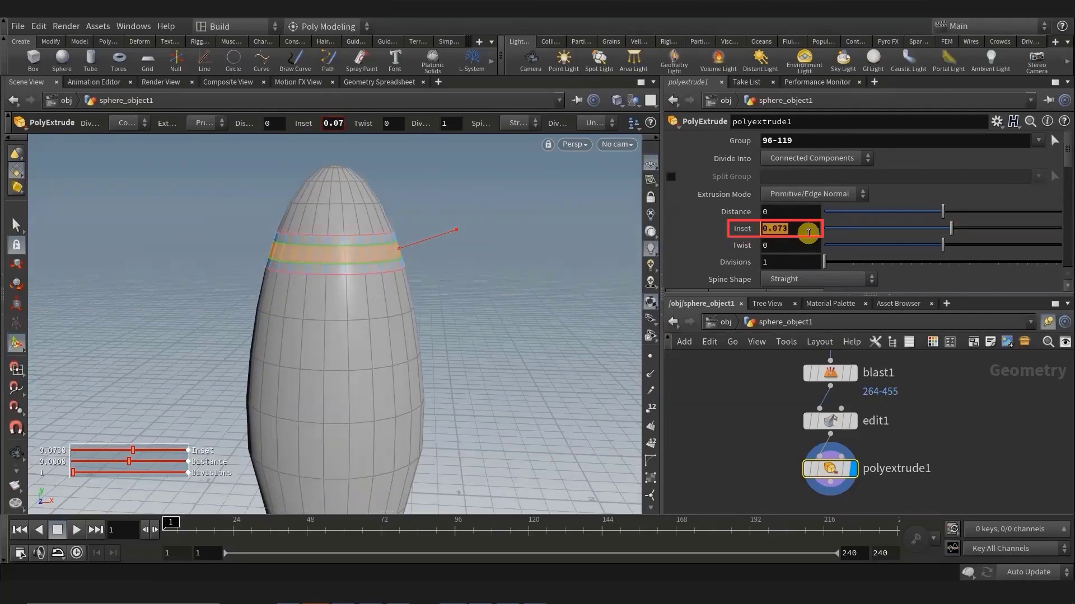
text(0.0)
text(7)
key(Return)
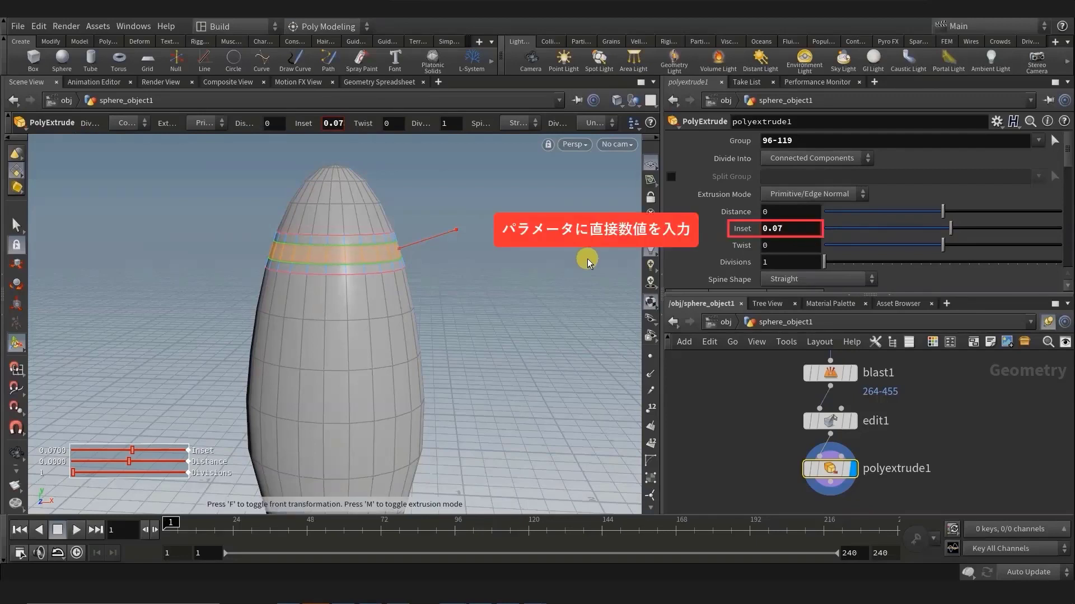
- Fine-tune the Inset value with the middle-click value ladder
click(793, 228)
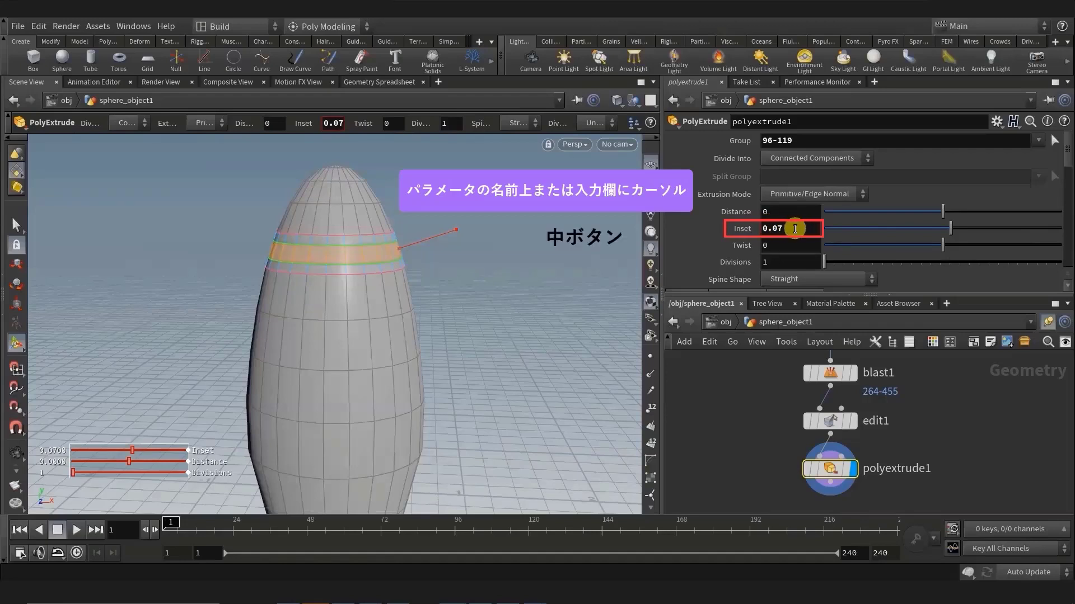
middle_click(739, 232)
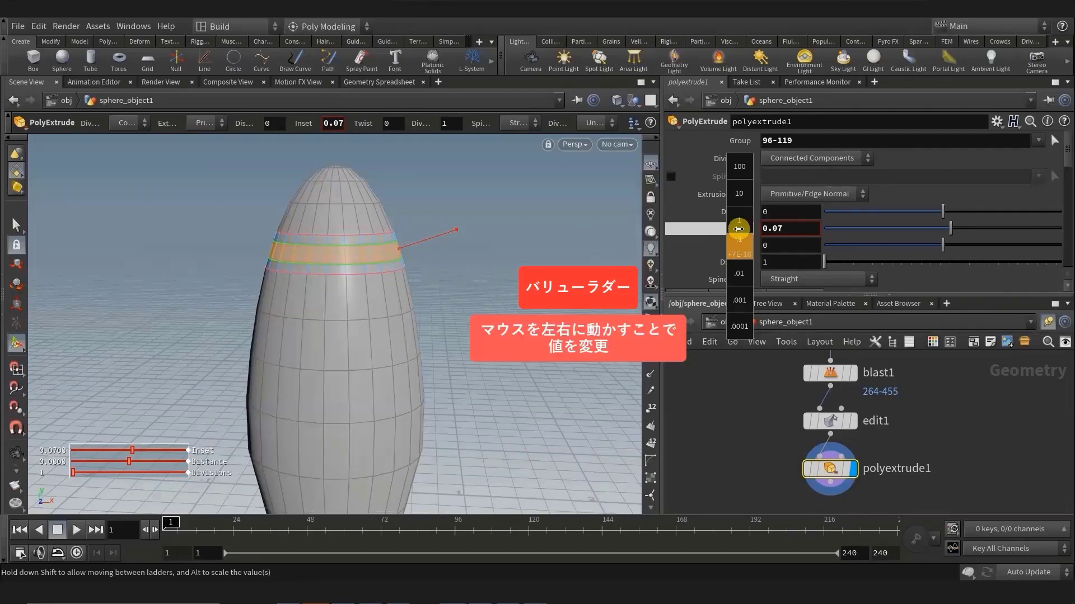
mouse_move(738, 229)
middle_down()
mouse_move(764, 258)
mouse_move(747, 258)
mouse_move(775, 258)
mouse_move(727, 259)
mouse_move(788, 261)
mouse_move(750, 261)
mouse_move(739, 231)
middle_up()
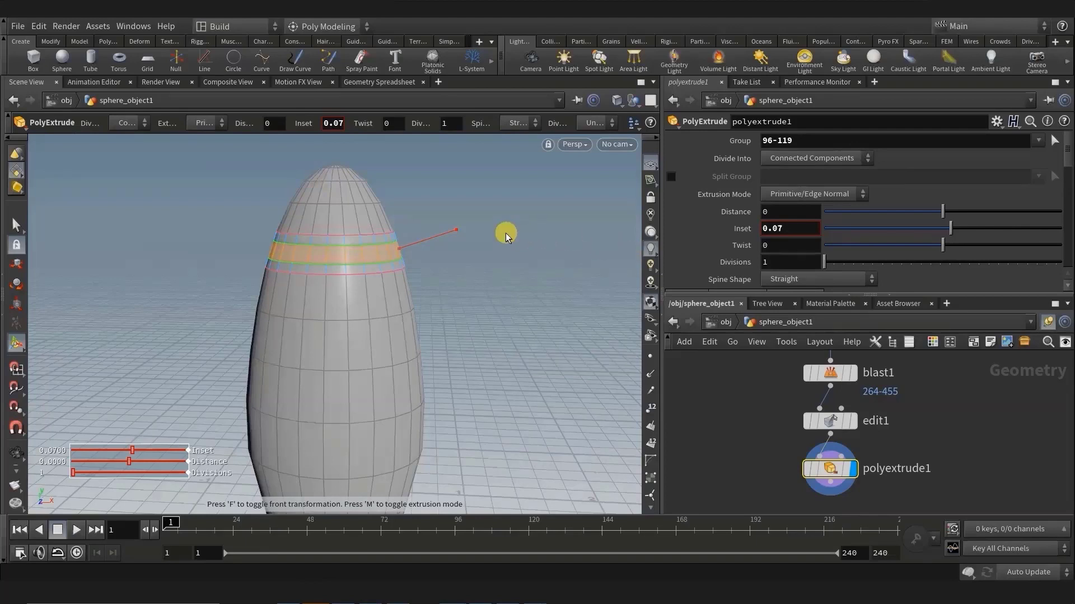
key(q)
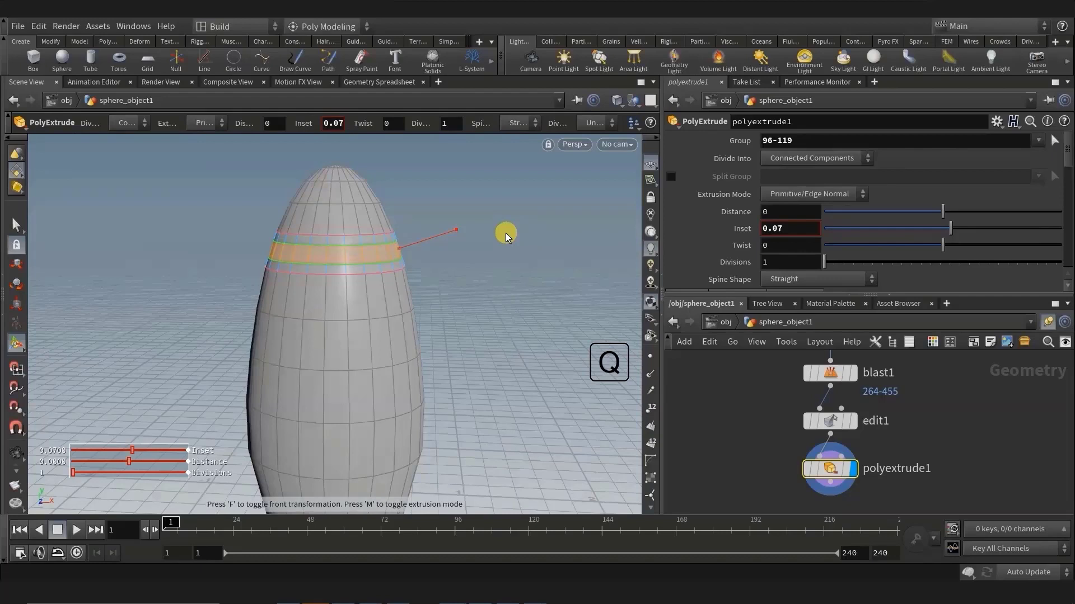
- Add polyextrude2 and clear its 240-263 group so it affects the whole shell
key(q)
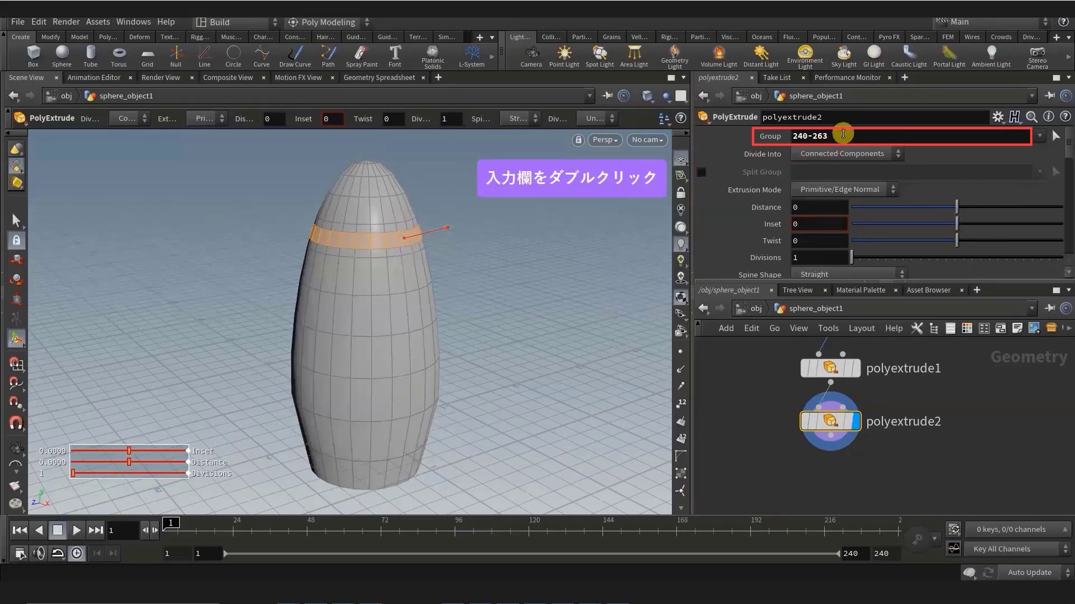
double_click(840, 136)
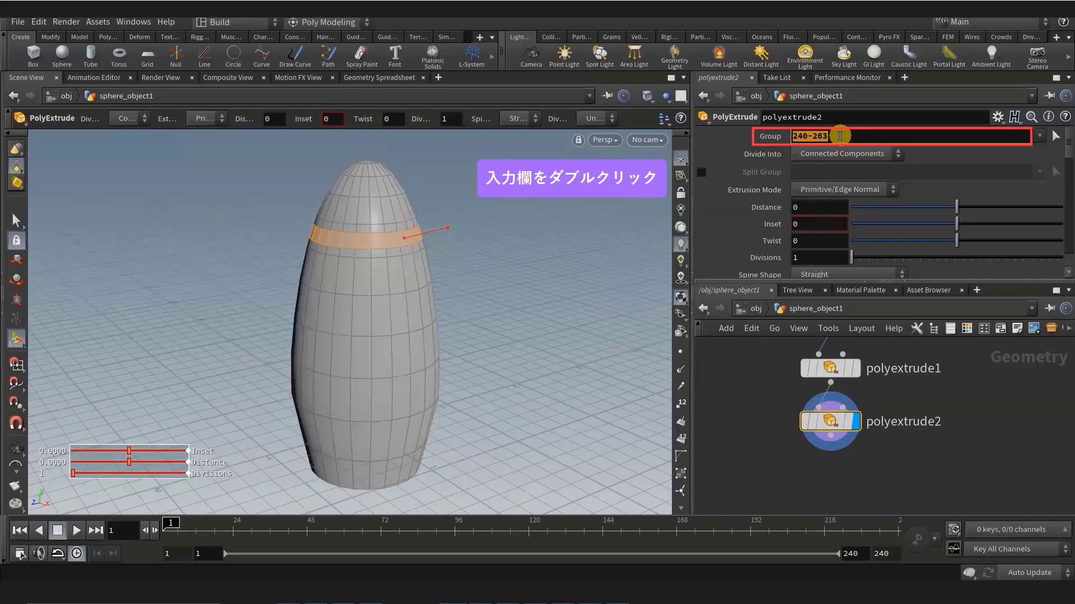
key(Delete)
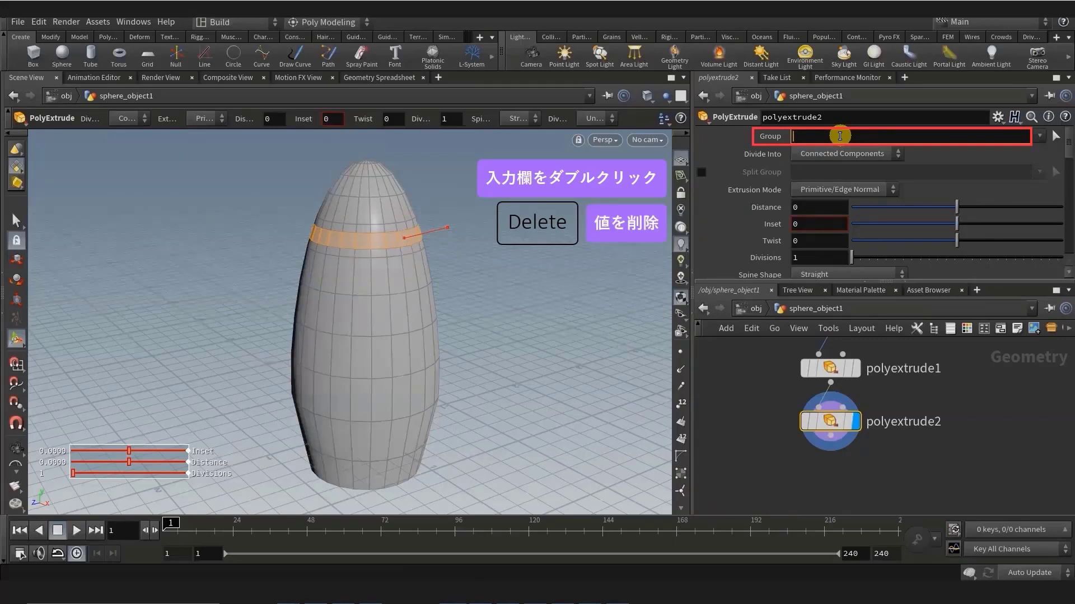
key(Return)
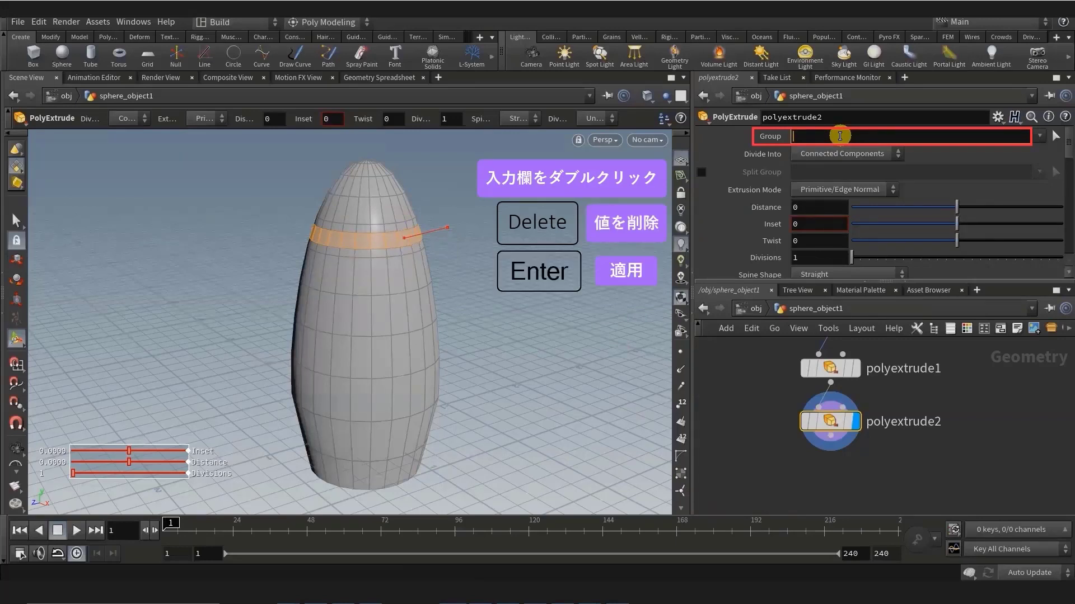
key(Return)
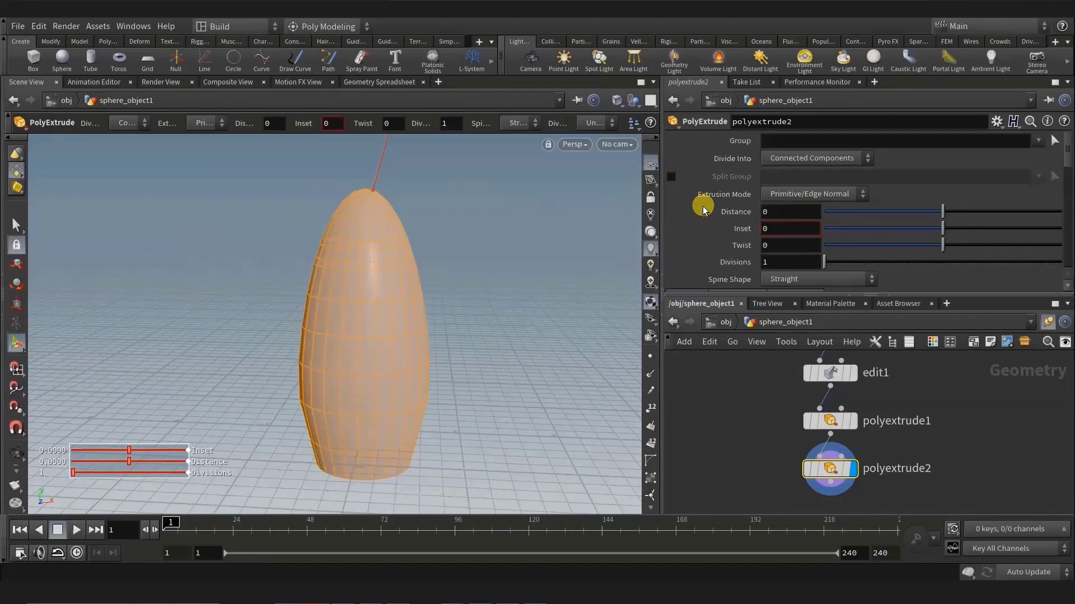
- Turn on Output Back on polyextrude2's Extrusion tab
scroll(701, 209, down, 3)
scroll(700, 210, down, 2)
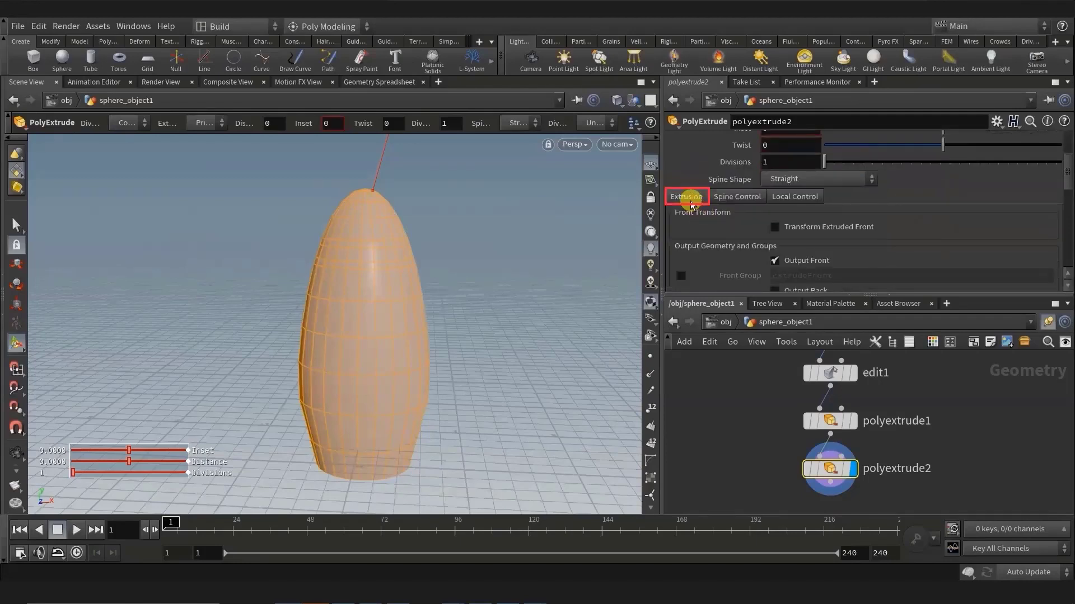
scroll(691, 207, down, 1)
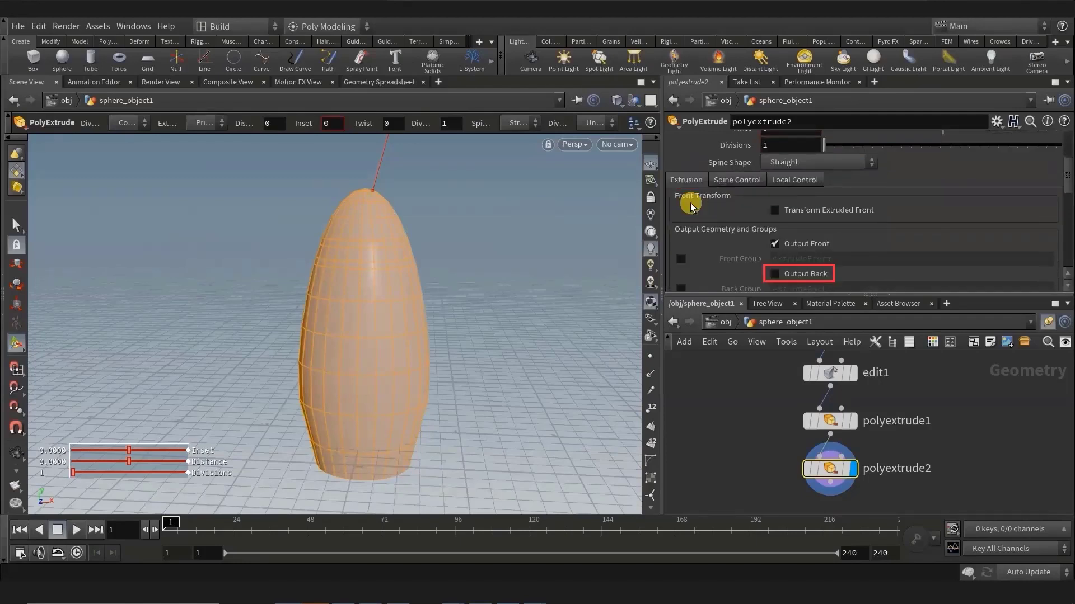
click(777, 275)
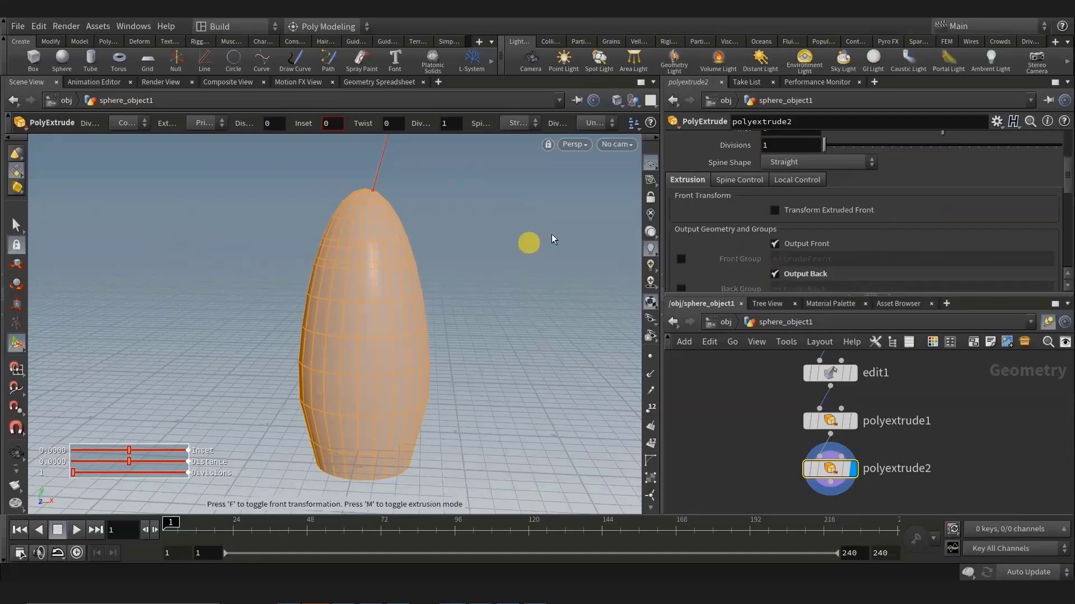
- Set polyextrude2's Distance to -0.05 via the value ladder and inspect the thickened shell
scroll(722, 252, up, 3)
scroll(725, 253, up, 2)
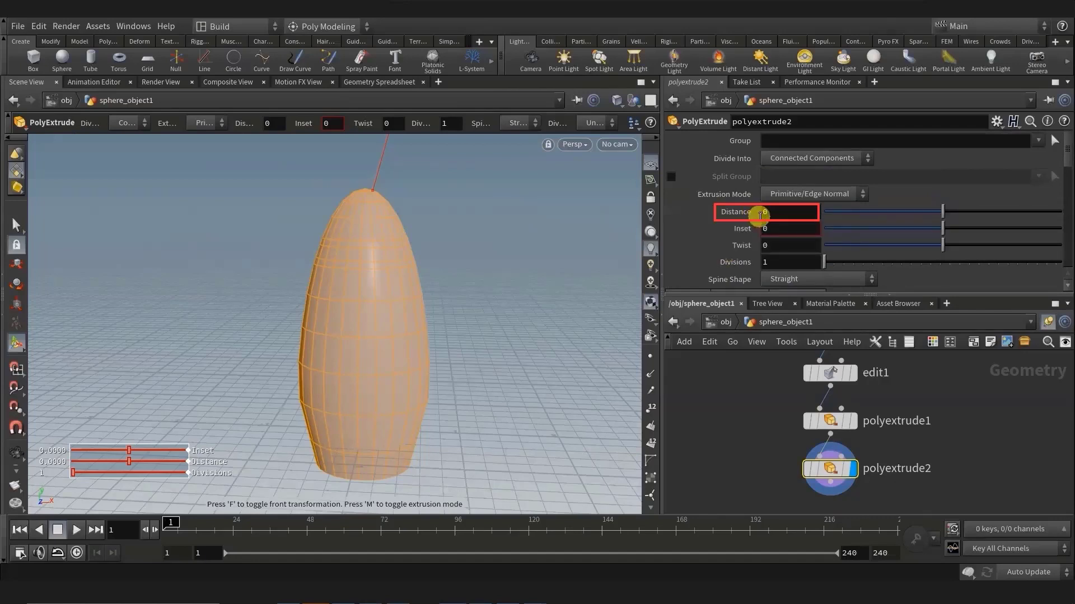
middle_click(745, 212)
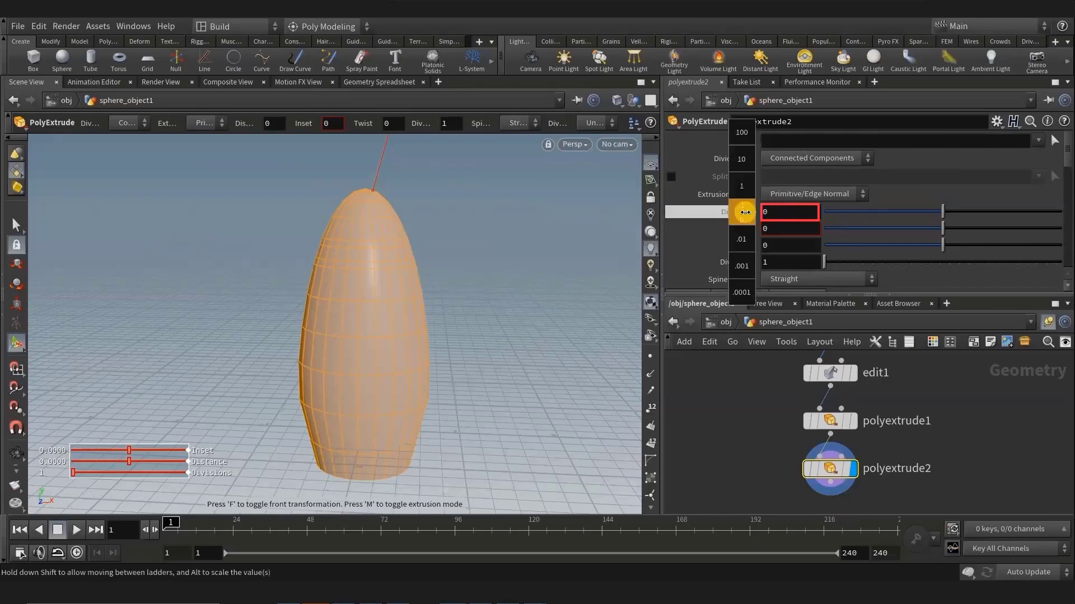
middle_drag(744, 213, 720, 238)
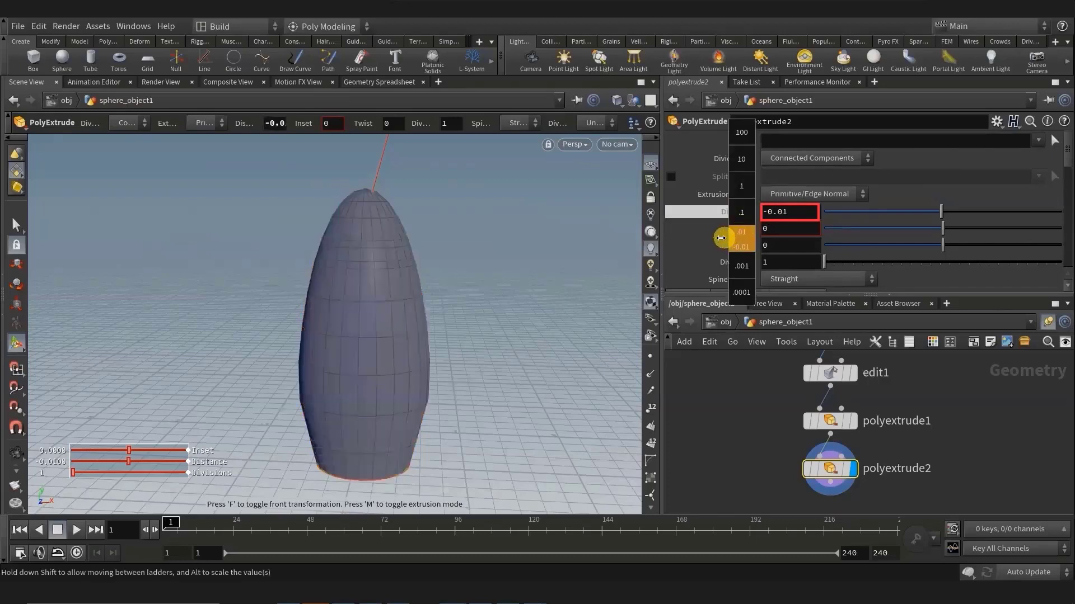
middle_drag(721, 238, 702, 238)
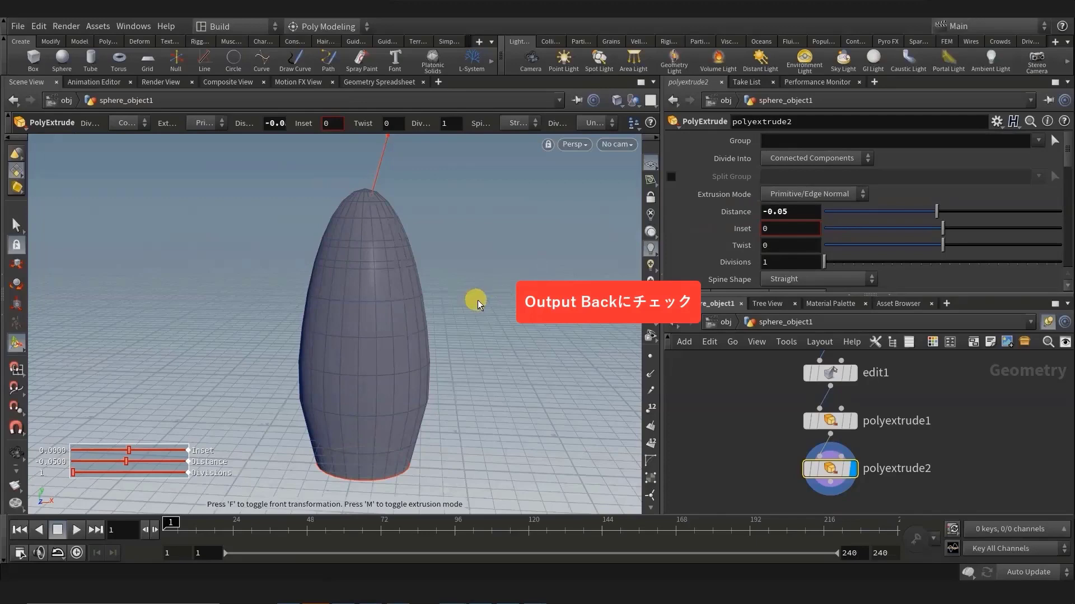
key(Escape)
mouse_move(440, 391)
mouse_down()
mouse_move(427, 338)
mouse_move(425, 379)
mouse_move(459, 307)
mouse_move(444, 304)
mouse_move(441, 271)
mouse_move(439, 319)
mouse_move(480, 297)
mouse_move(439, 303)
mouse_move(441, 288)
mouse_move(455, 407)
mouse_move(446, 377)
mouse_move(427, 377)
mouse_up()
key(Return)
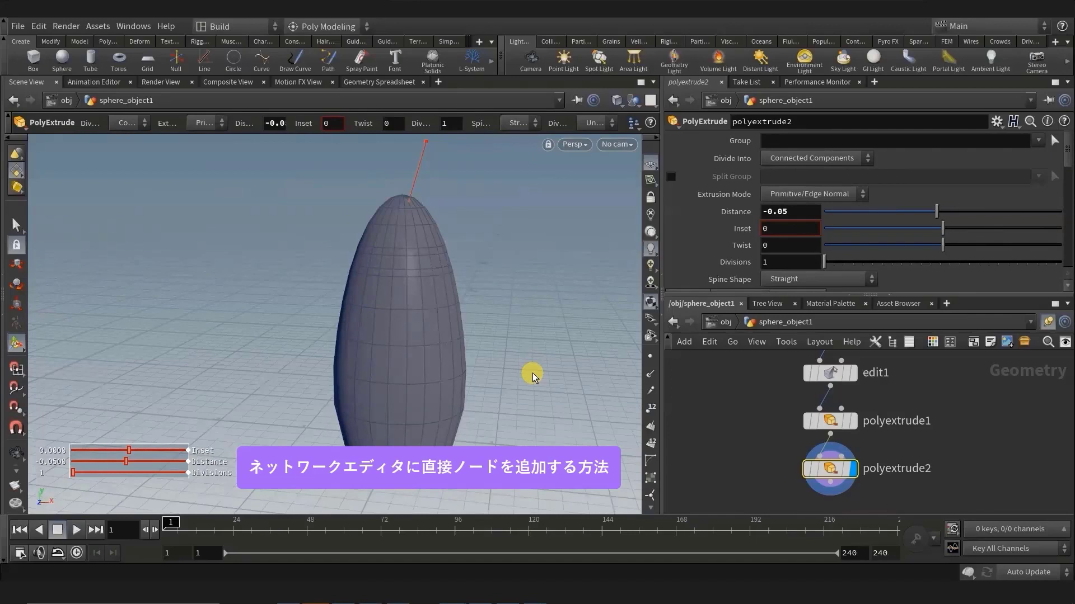
- Search 'rev' in the Tab menu and place a Reverse node, reverse1, below polyextrude2
middle_drag(1030, 456, 982, 402)
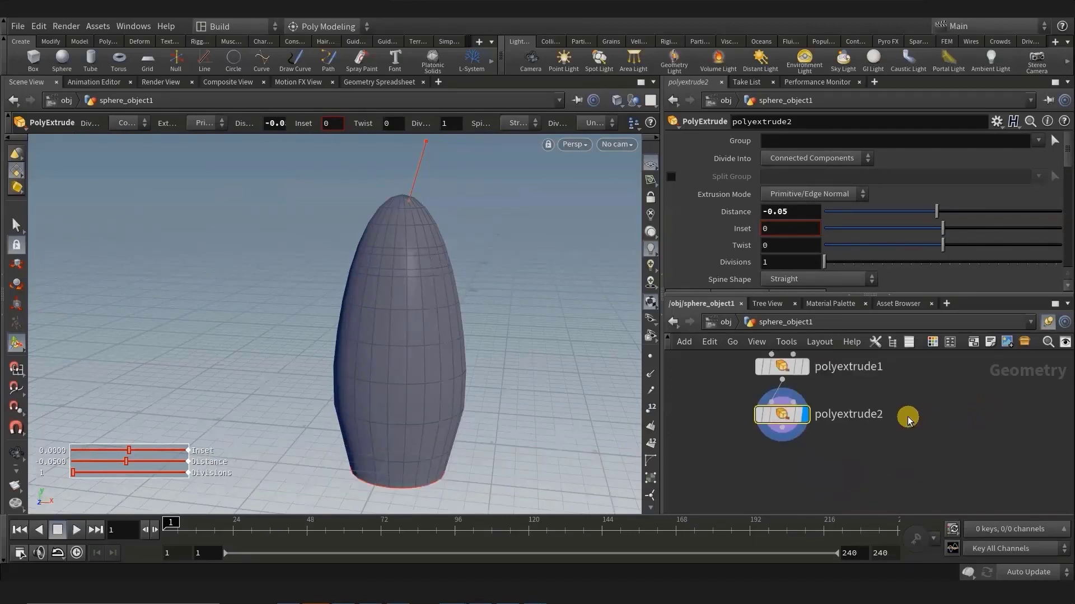
key(Tab)
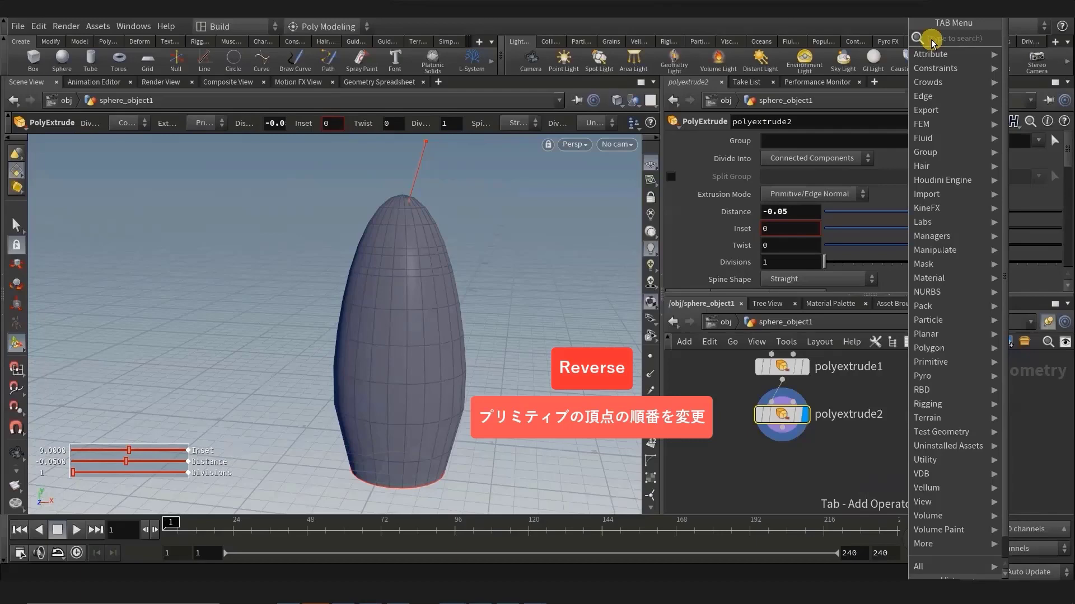
text(rev)
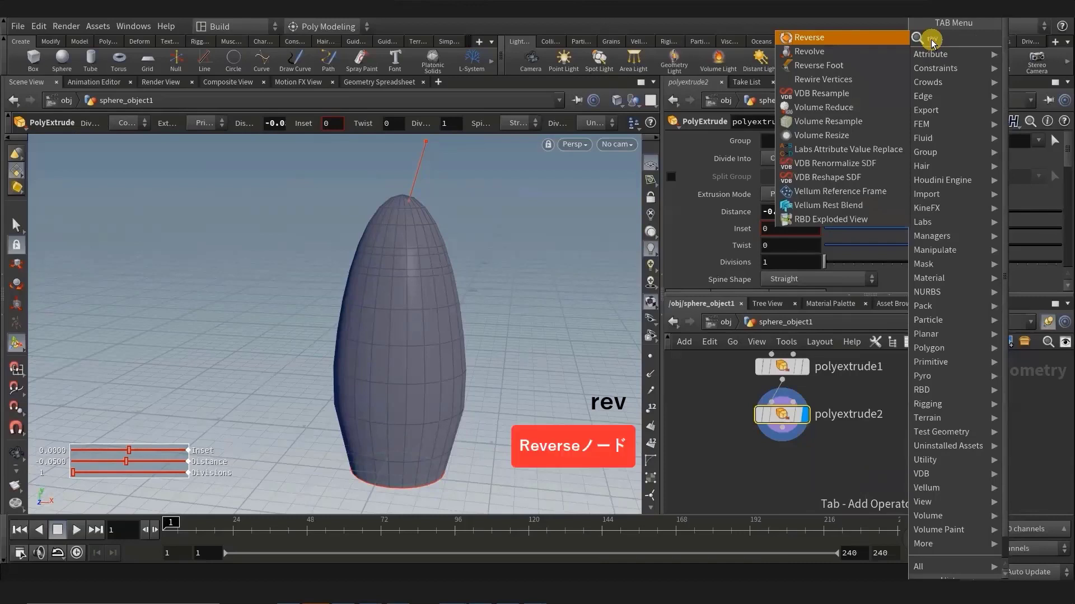
click(809, 37)
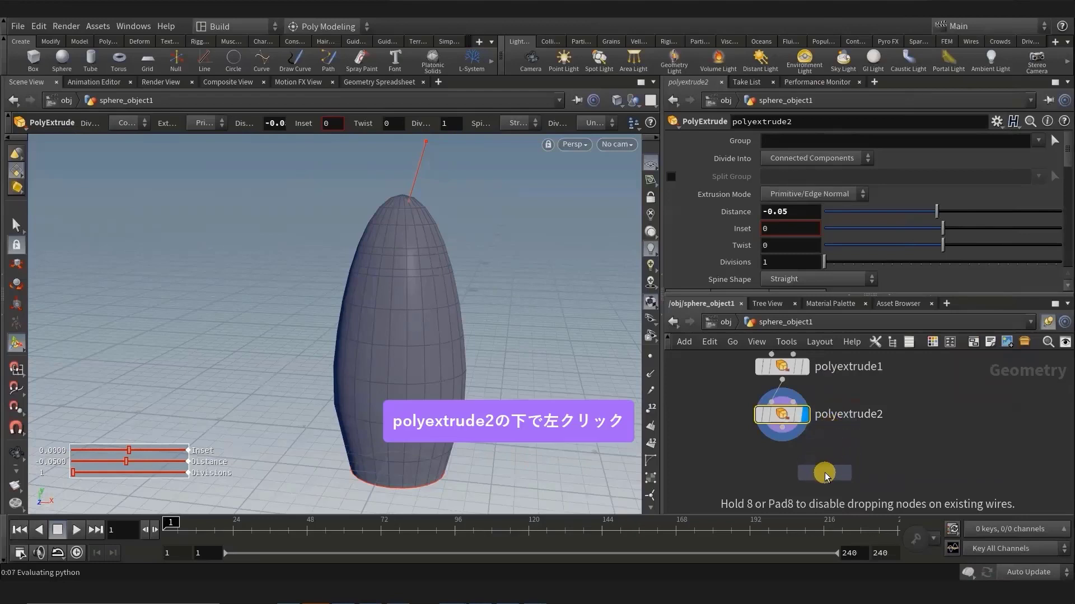
click(825, 474)
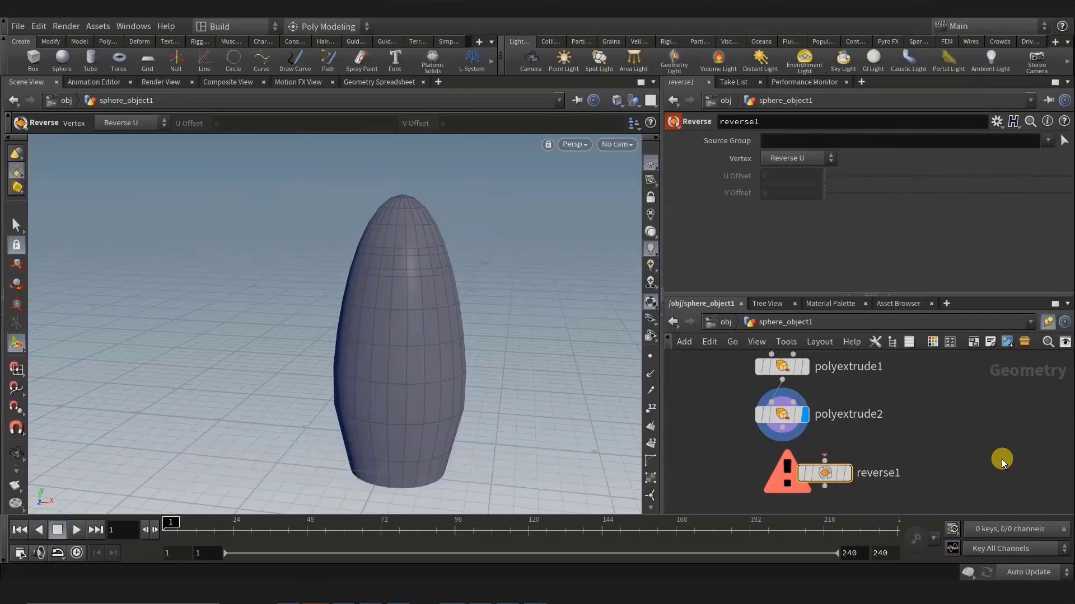
- Wire polyextrude2 into reverse1 and give reverse1 the display flag
scroll(990, 443, up, 2)
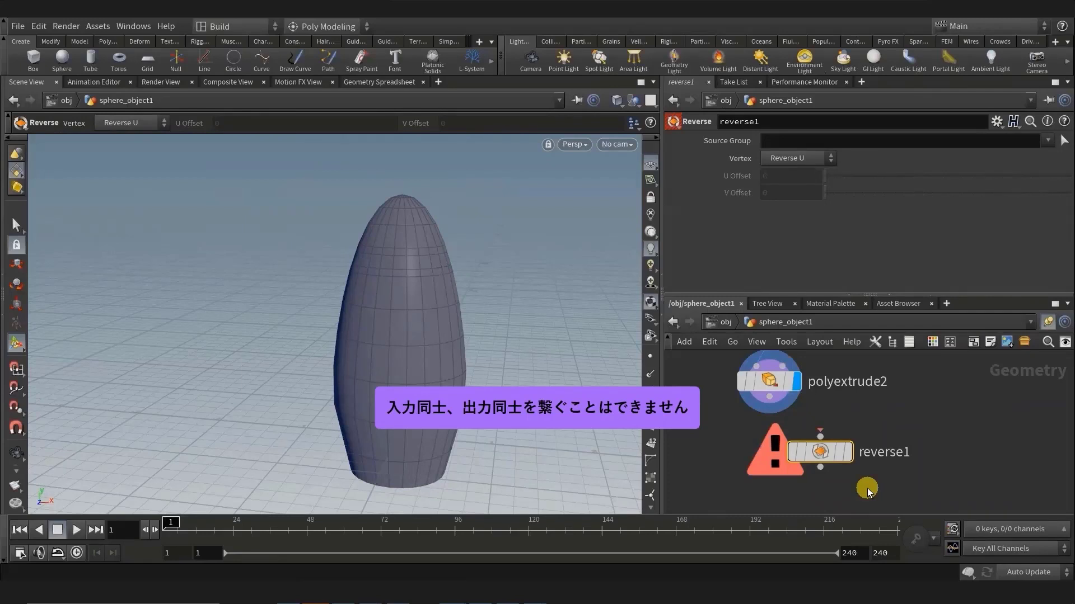
click(769, 397)
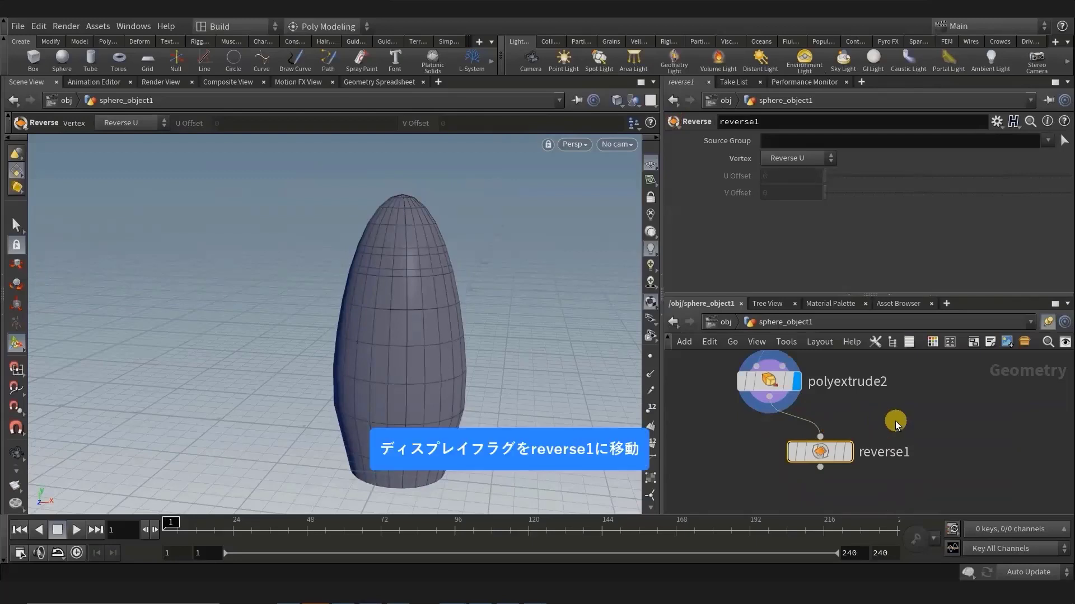
click(847, 451)
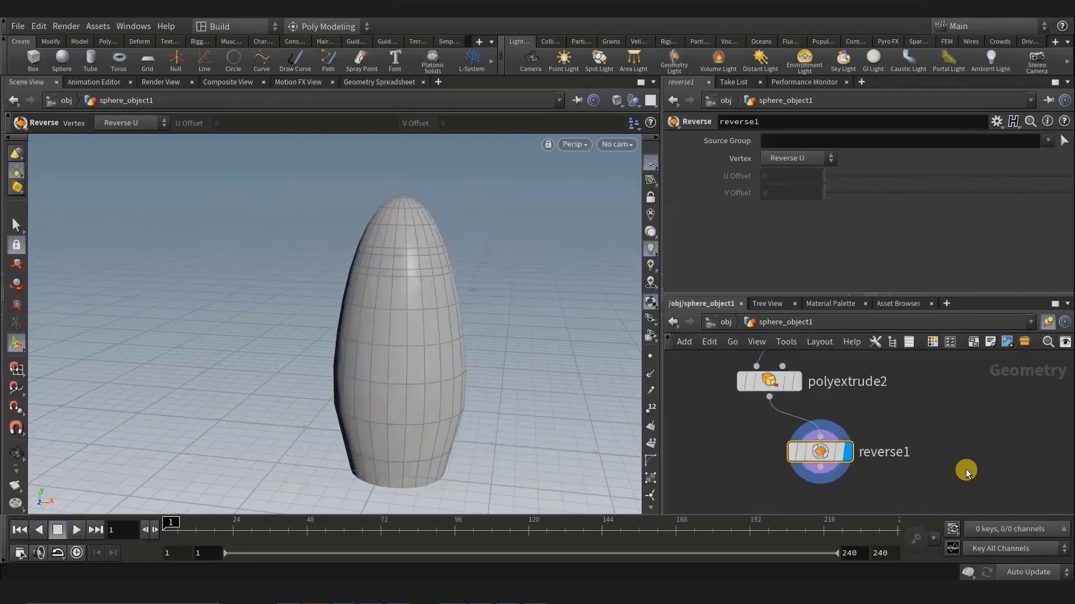
scroll(951, 466, down, 3)
key(shift+s)
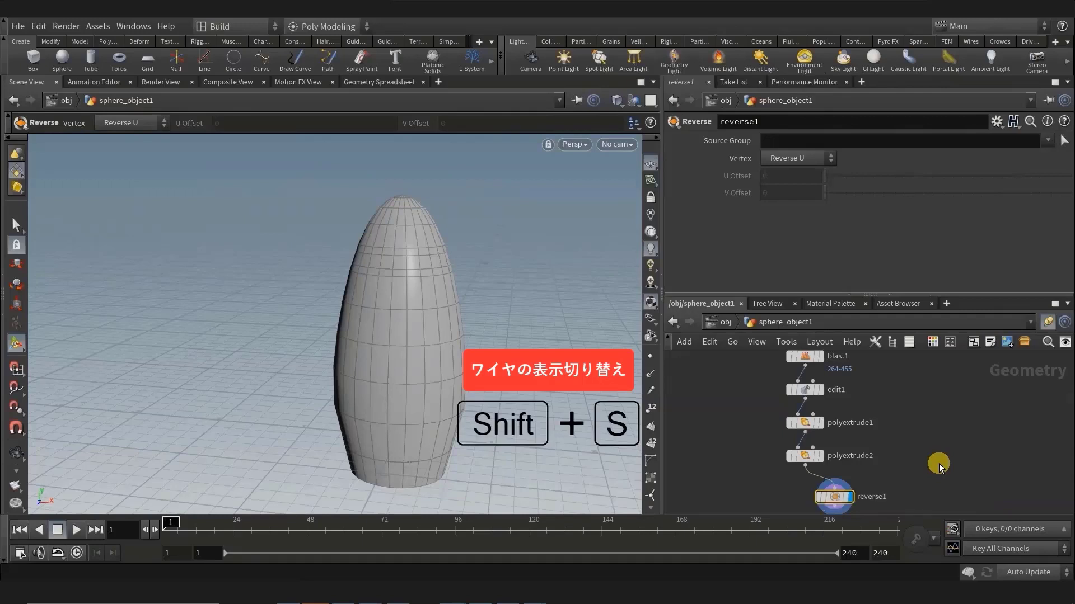
key(shift+s)
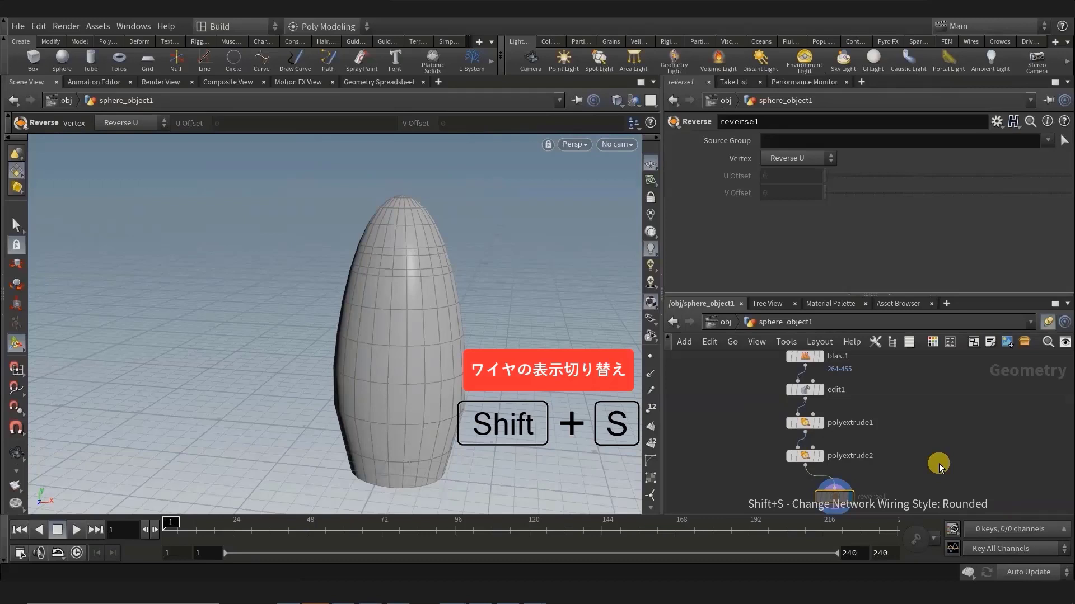
key(shift+s)
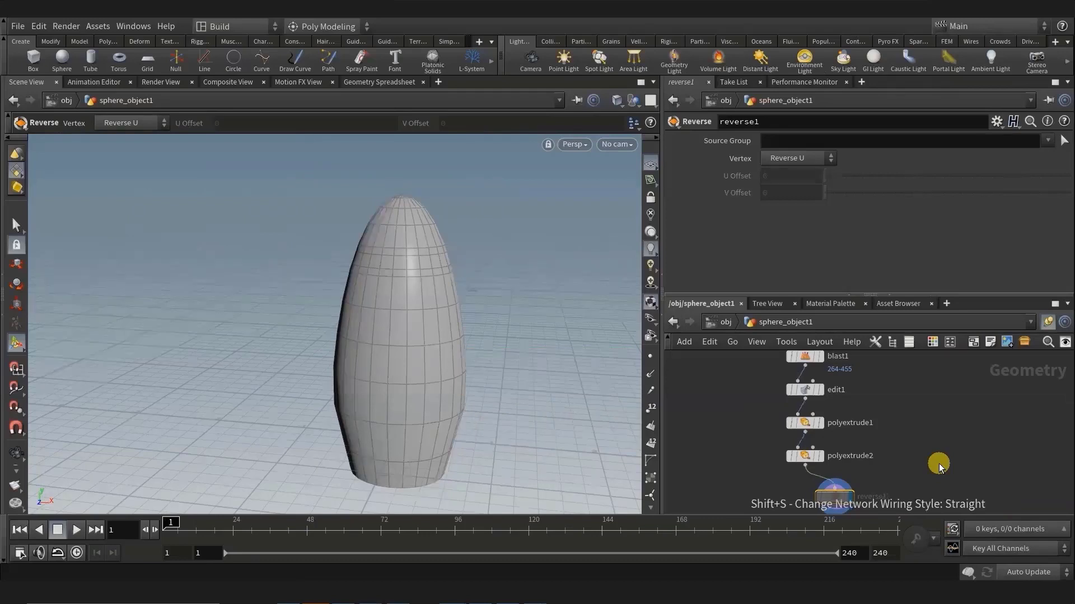
key(shift+s)
key(shift+s)
key(shift+s)
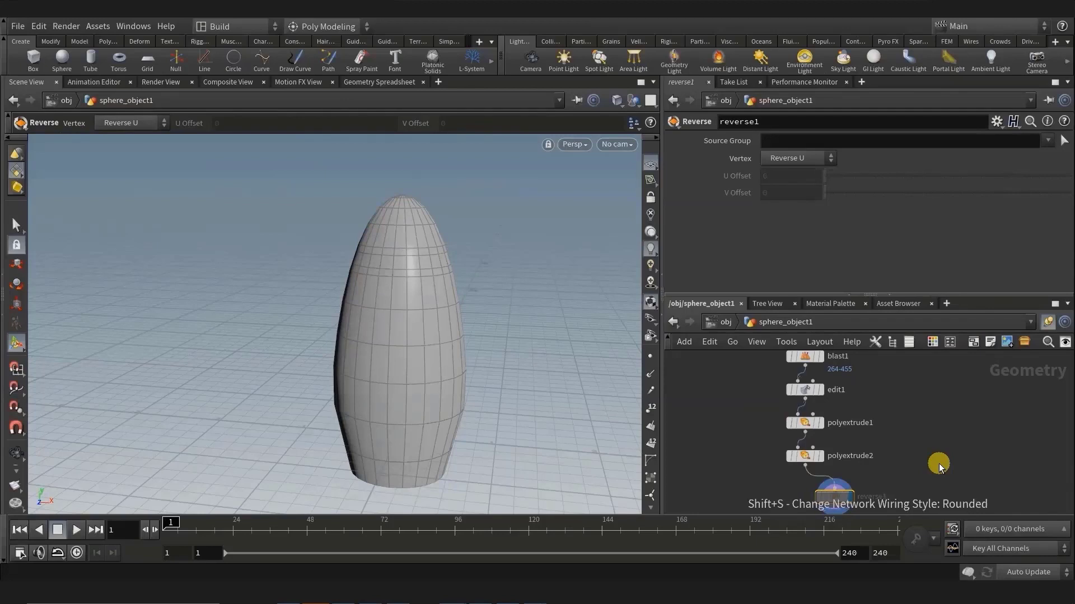
scroll(946, 454, up, 4)
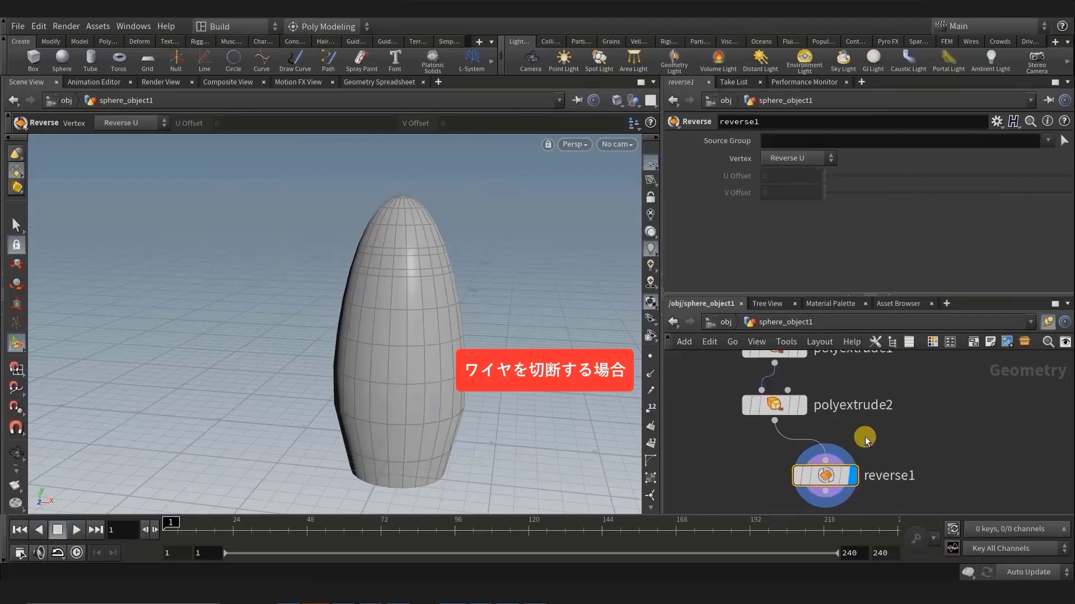
- Cut and rewire the polyextrude2-to-reverse1 connection, then frame the network
key(y)
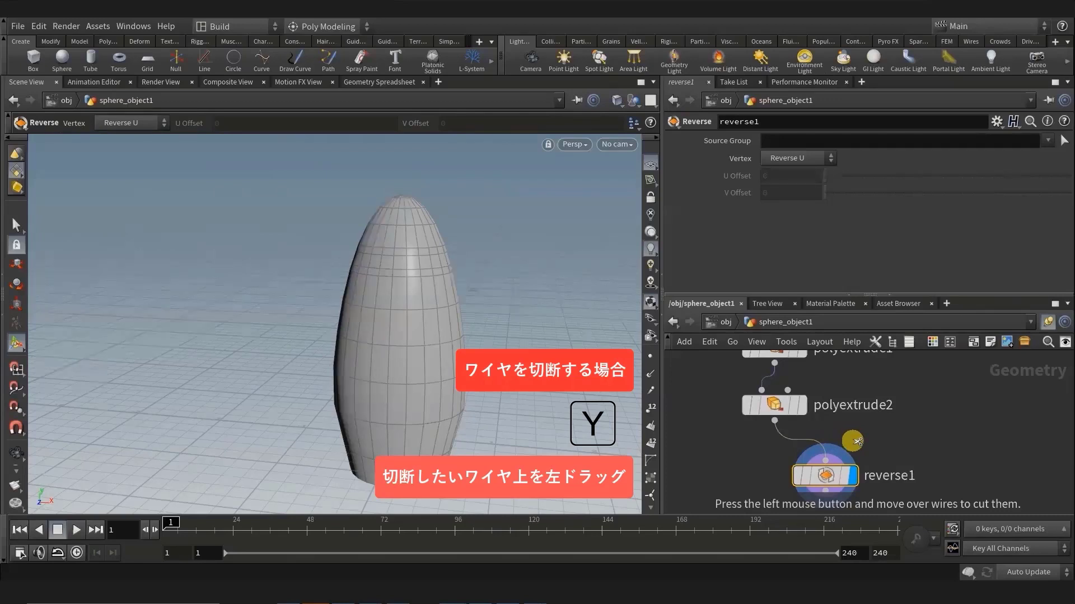
drag(851, 441, 762, 444)
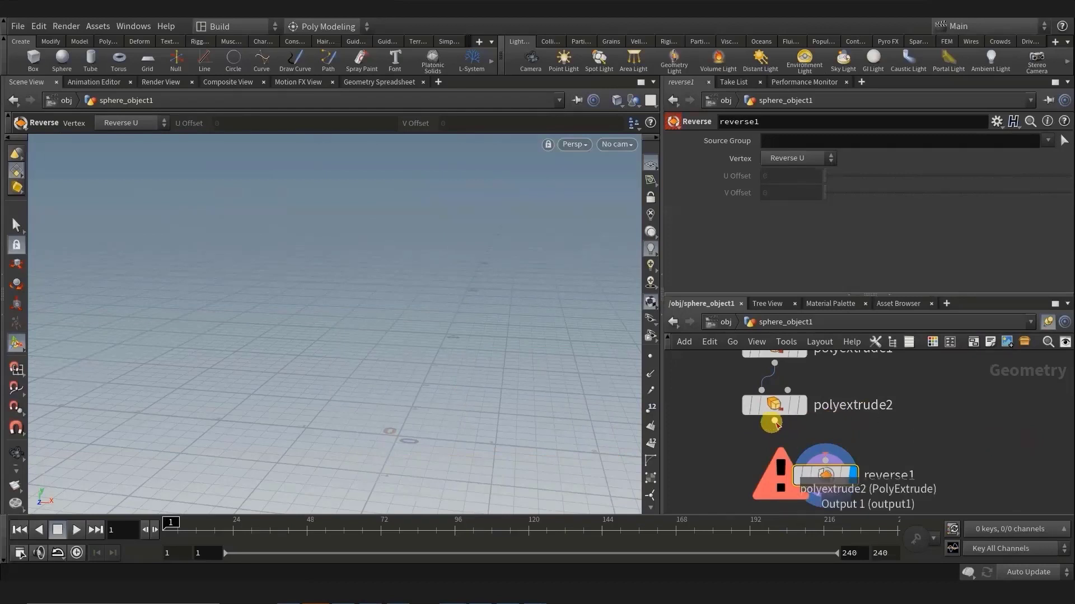
click(774, 421)
click(822, 457)
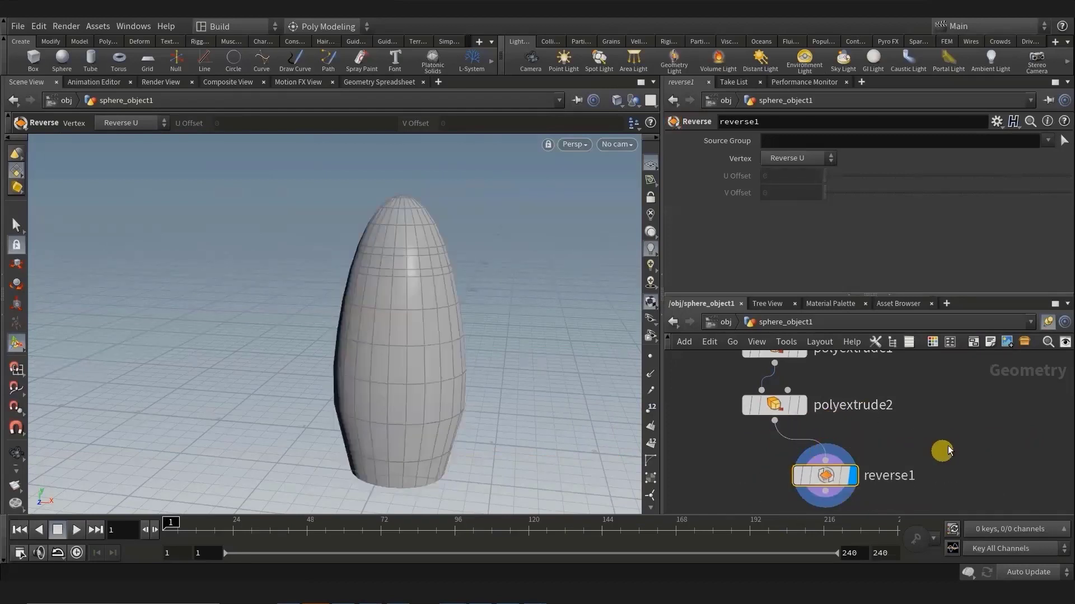
key(h)
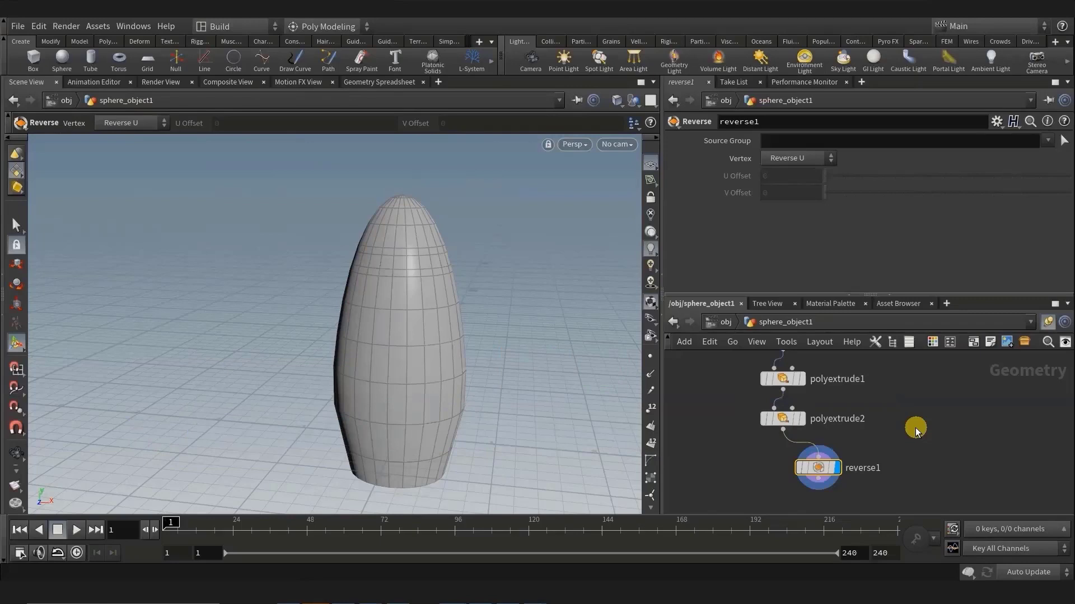
scroll(935, 419, up, 1)
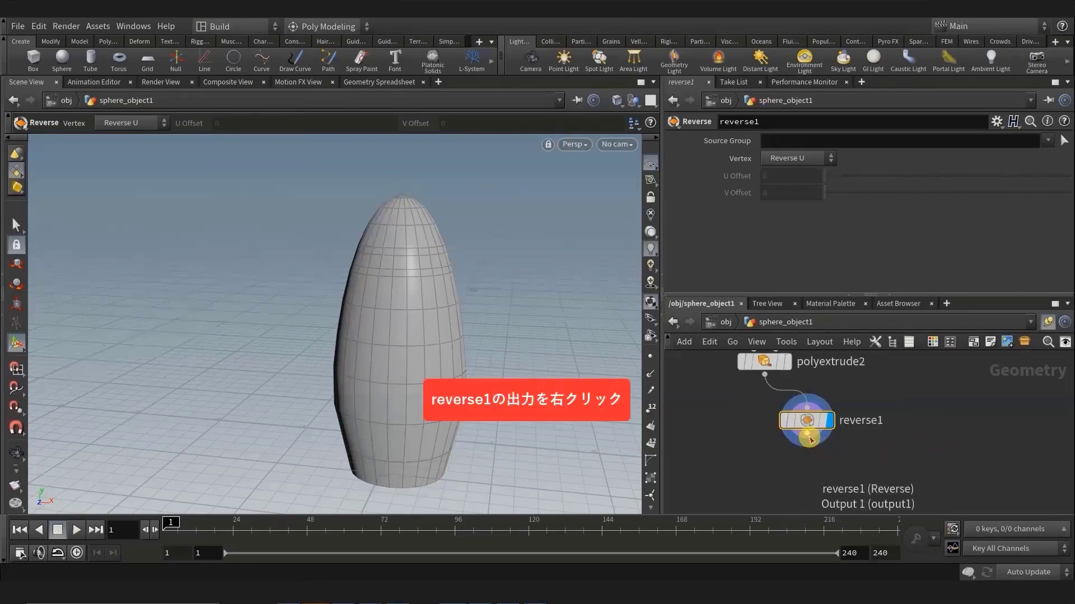
- Add a Group Create node, group1, below reverse1 via 'gr' search and display it
right_click(809, 440)
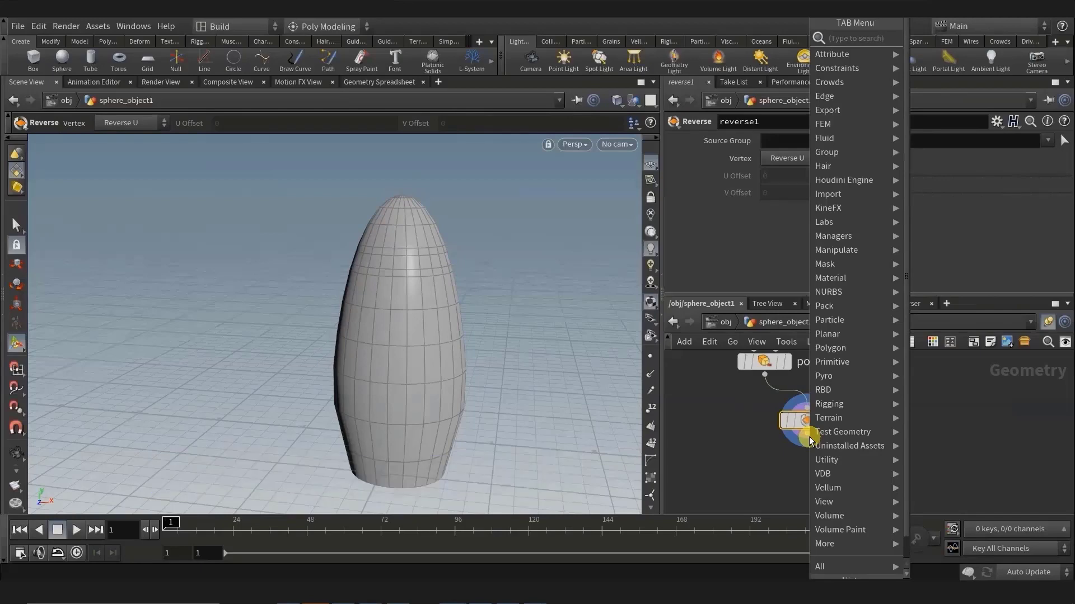
text(gr)
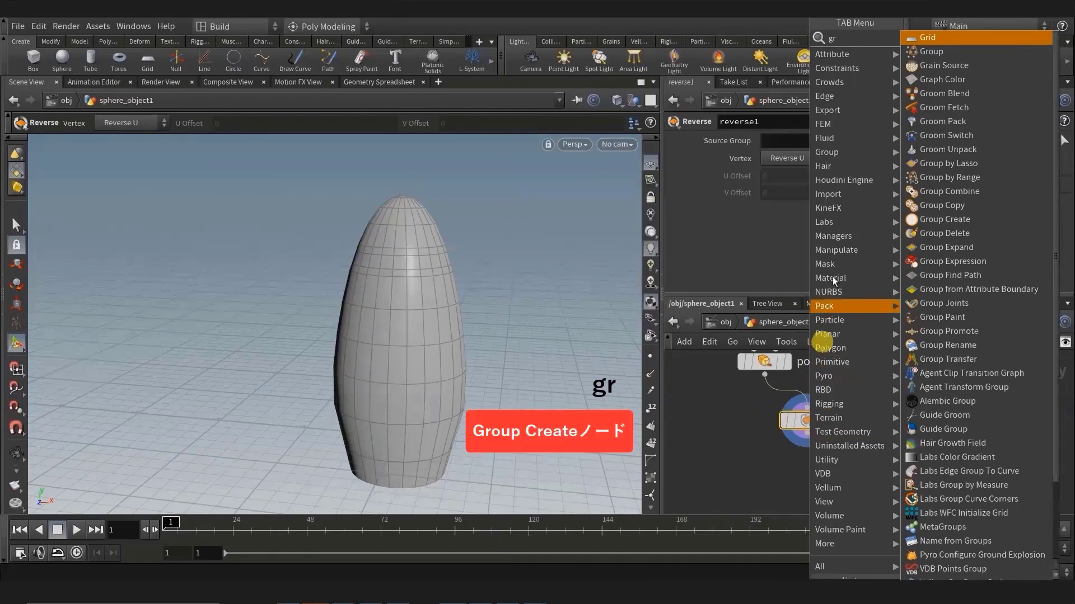
click(922, 48)
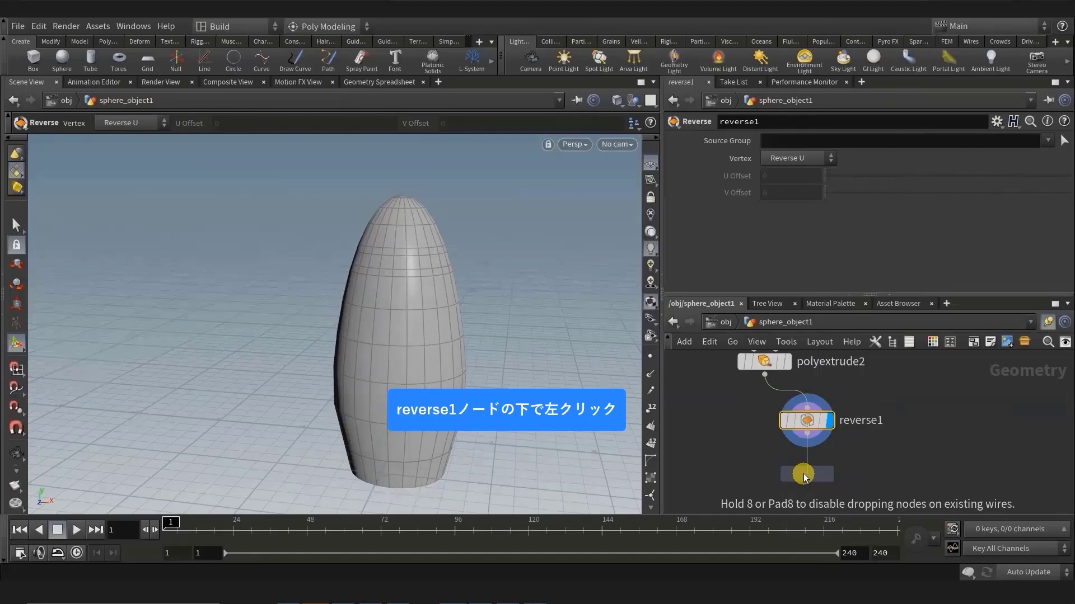
drag(805, 476, 804, 473)
click(804, 469)
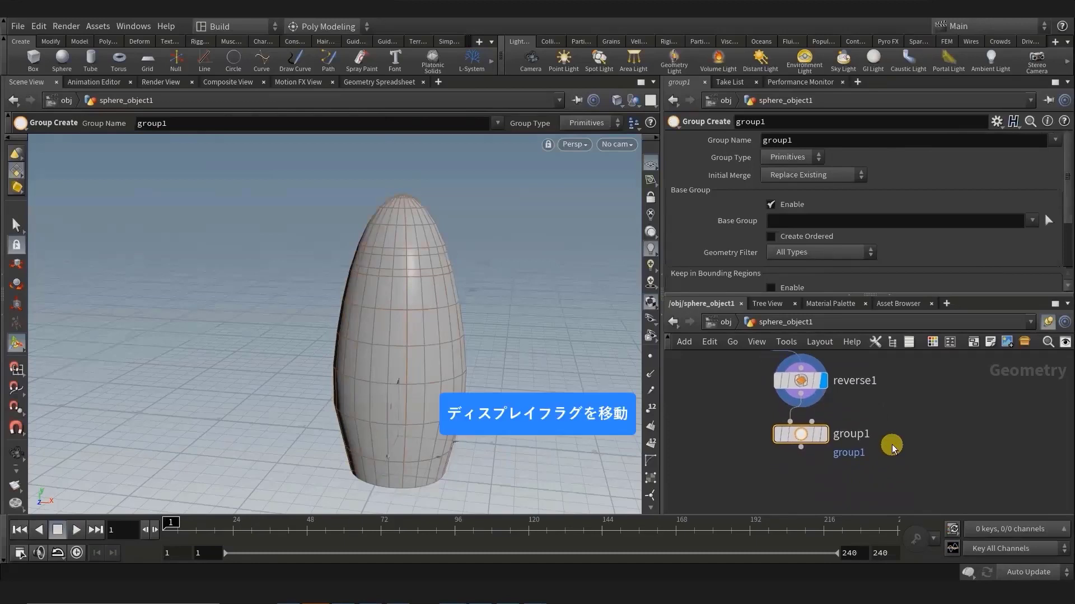
click(821, 434)
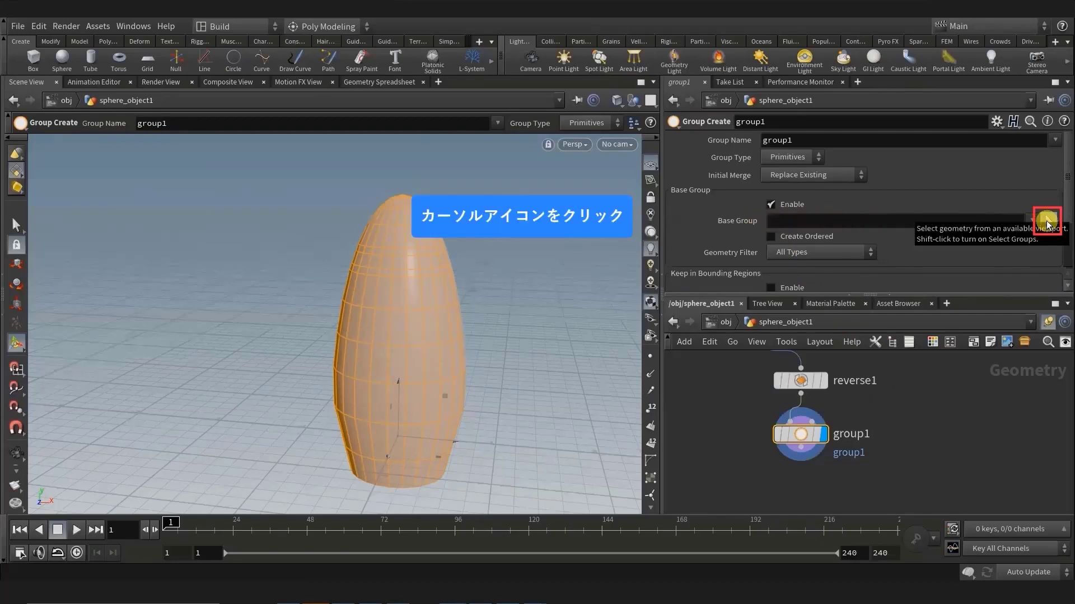
- Box-select the capsule's top four rows of primitives as group1's Base Group
click(1047, 223)
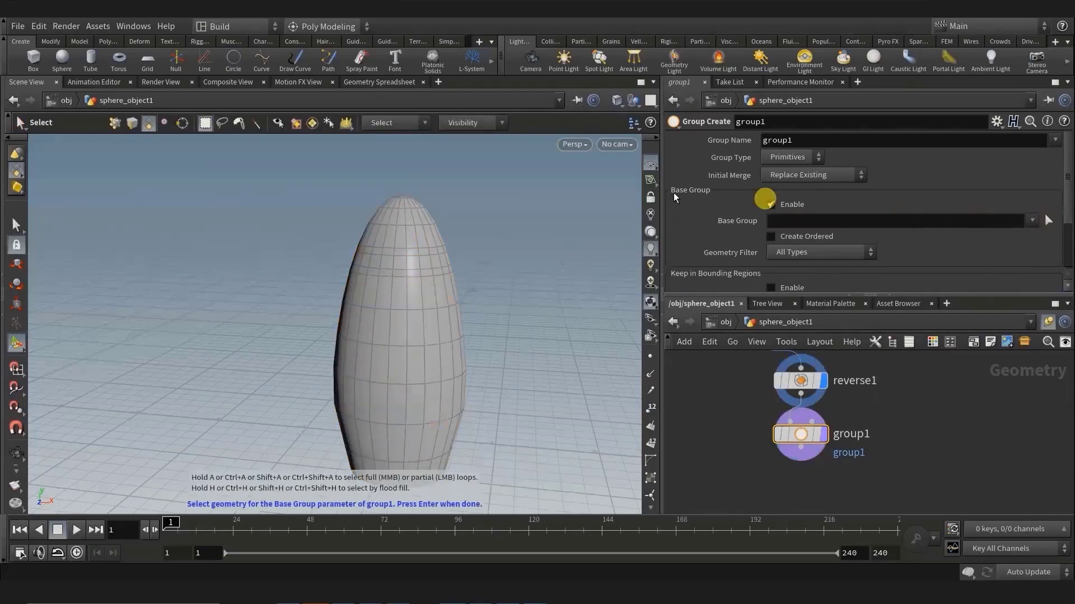
key(4)
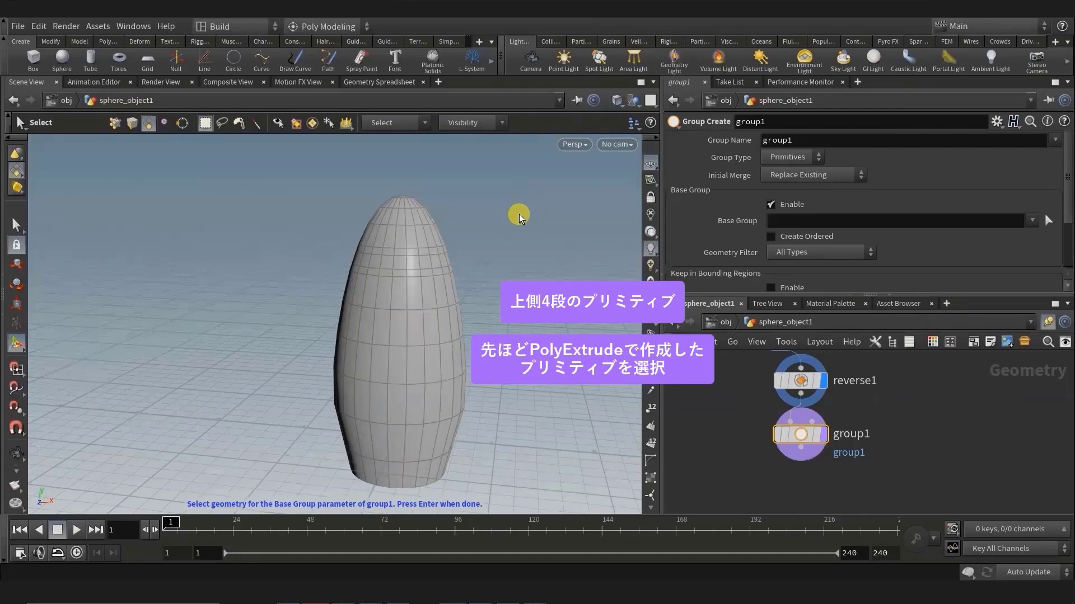
mouse_move(519, 214)
mouse_down()
mouse_move(460, 259)
mouse_move(477, 281)
mouse_move(477, 262)
mouse_up()
key(Return)
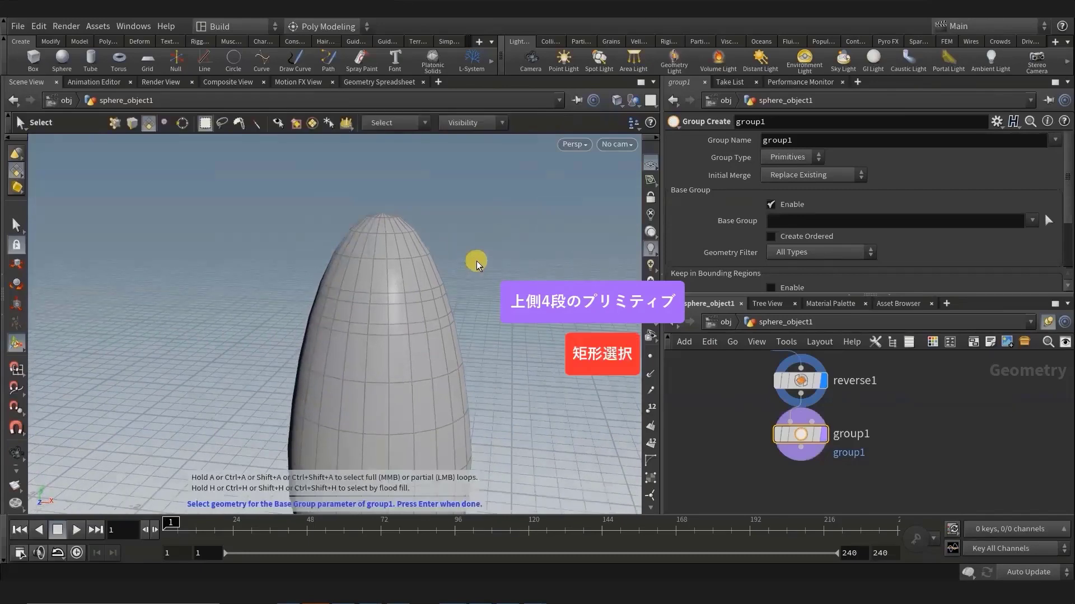
key(space)
mouse_move(474, 261)
mouse_down()
mouse_move(479, 280)
mouse_move(491, 248)
mouse_move(379, 188)
mouse_up()
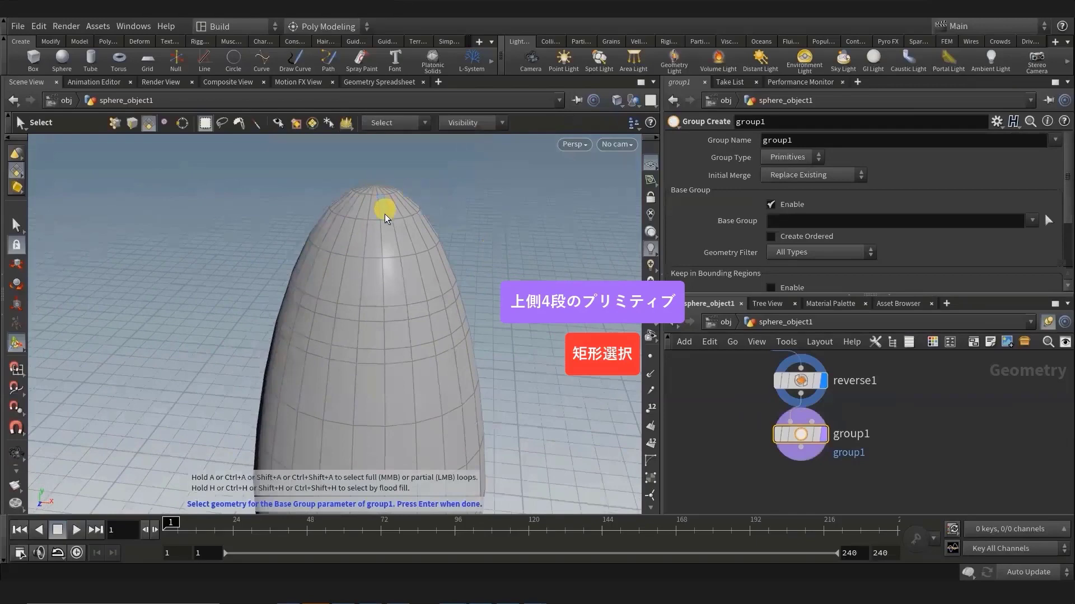
key(space)
mouse_move(480, 268)
mouse_down()
mouse_move(498, 235)
mouse_move(507, 272)
mouse_up()
mouse_move(269, 169)
mouse_down()
mouse_move(437, 221)
mouse_move(496, 257)
mouse_up()
key(space)
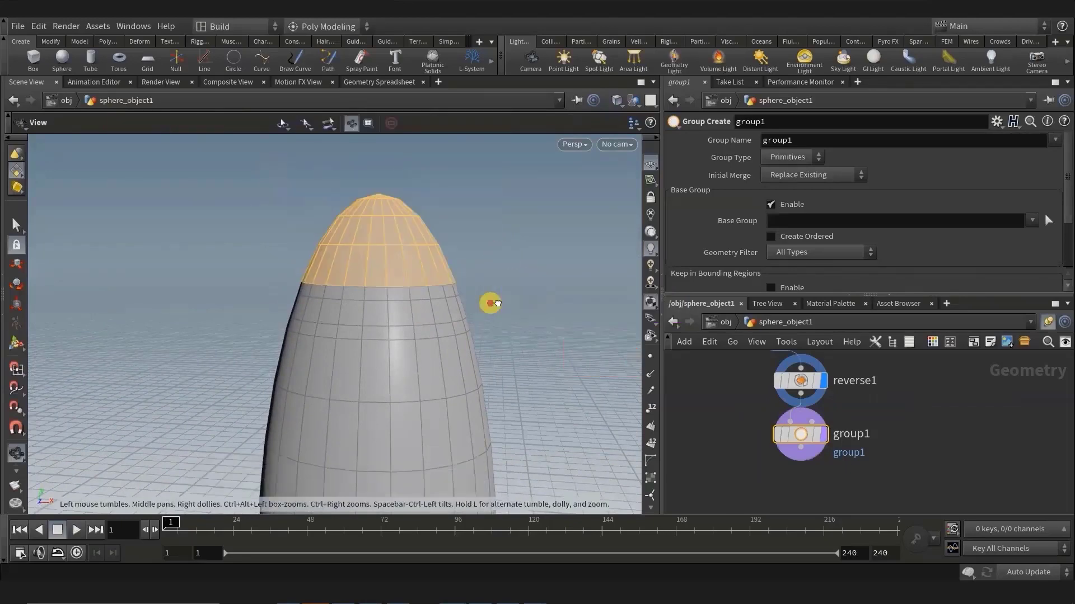
mouse_move(489, 305)
mouse_down()
mouse_move(583, 303)
mouse_move(367, 302)
mouse_move(483, 302)
mouse_move(516, 252)
mouse_move(530, 278)
mouse_up()
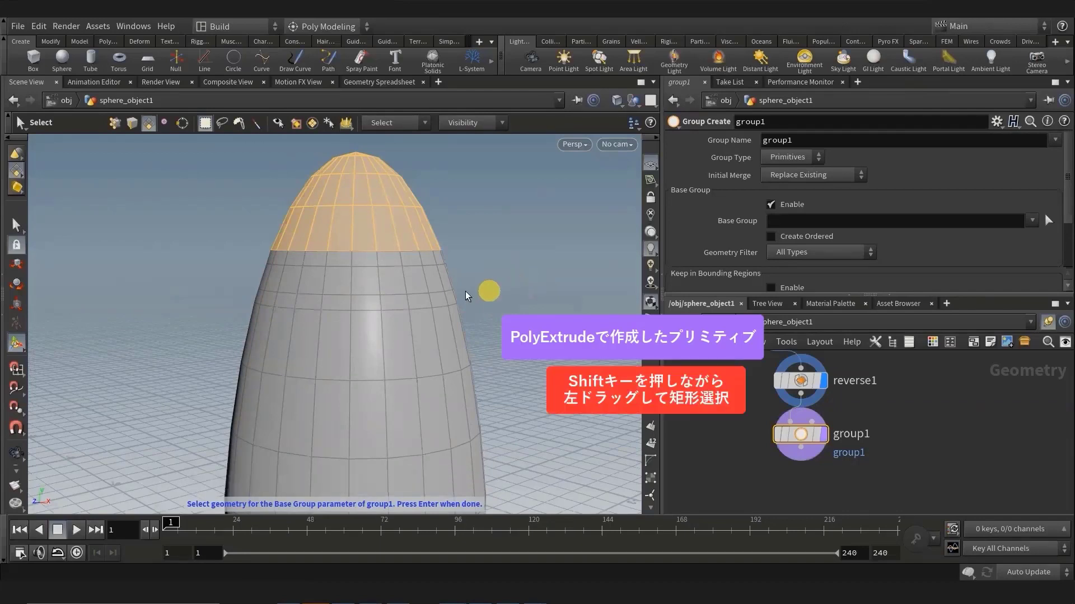
shift+drag(233, 278, 408, 282)
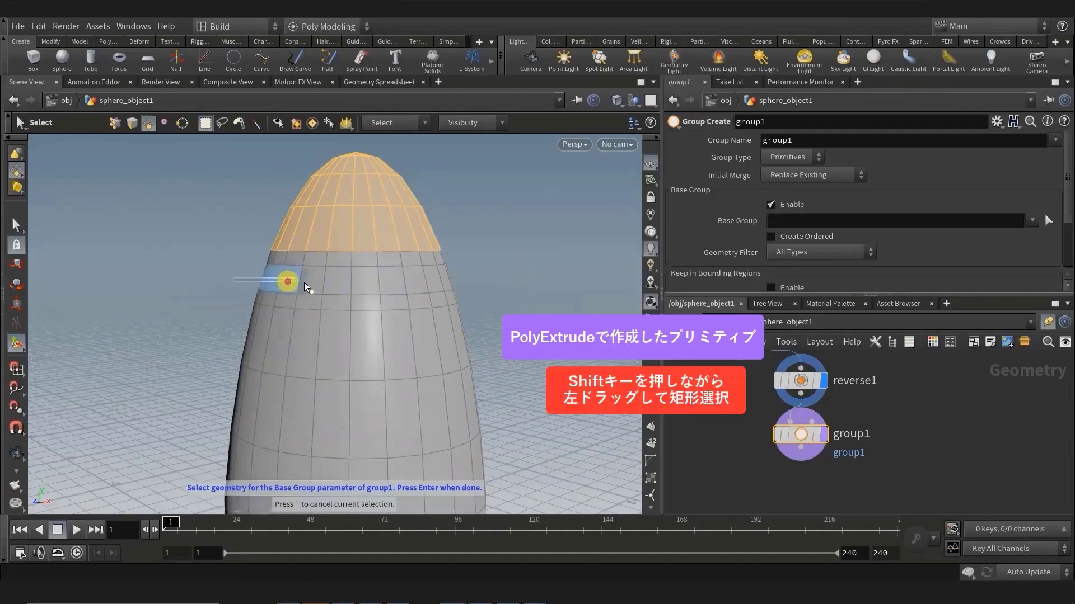
shift+drag(486, 282, 488, 282)
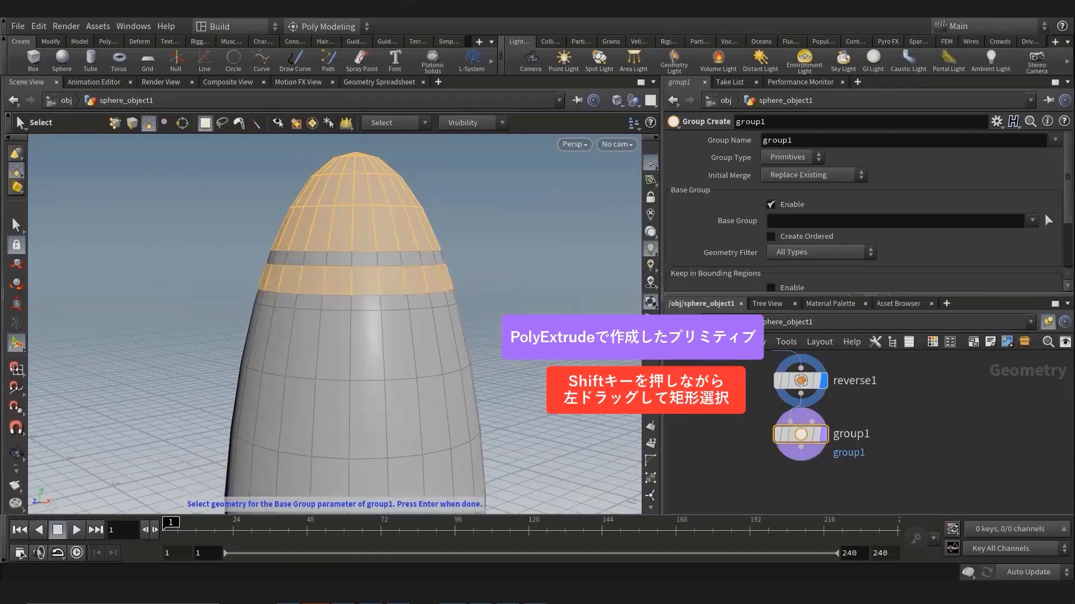
key(space)
drag(493, 319, 216, 319)
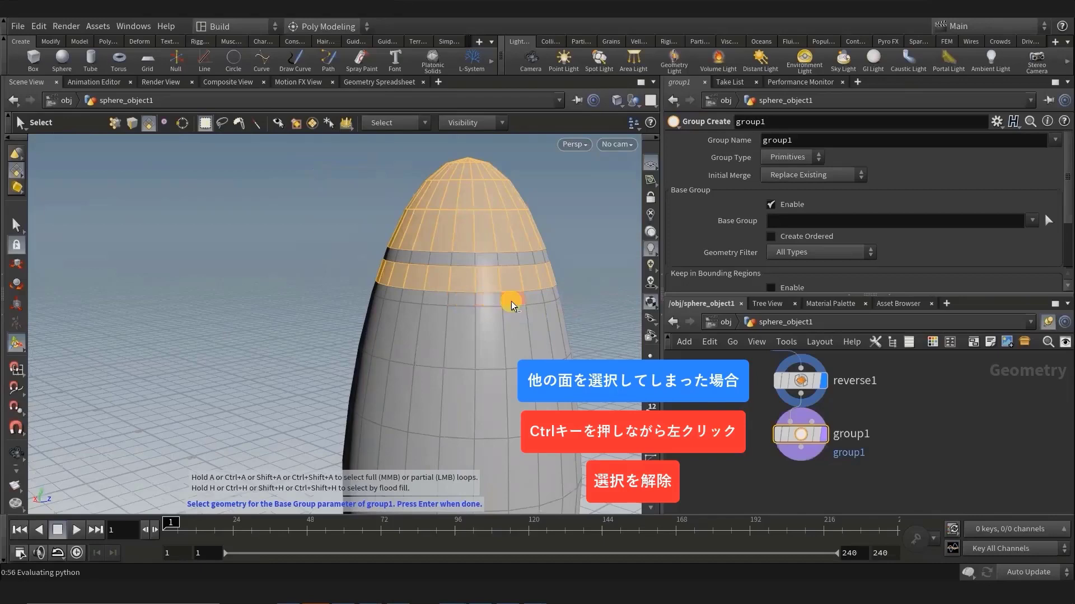
mouse_move(566, 303)
mouse_down()
mouse_move(388, 276)
mouse_move(207, 280)
mouse_up()
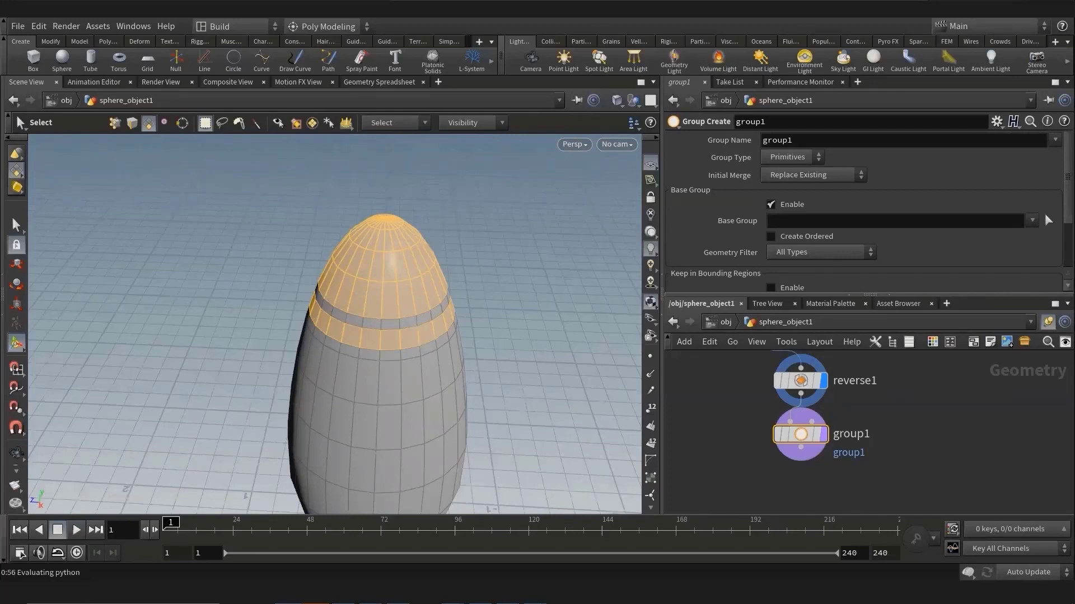
click(1048, 221)
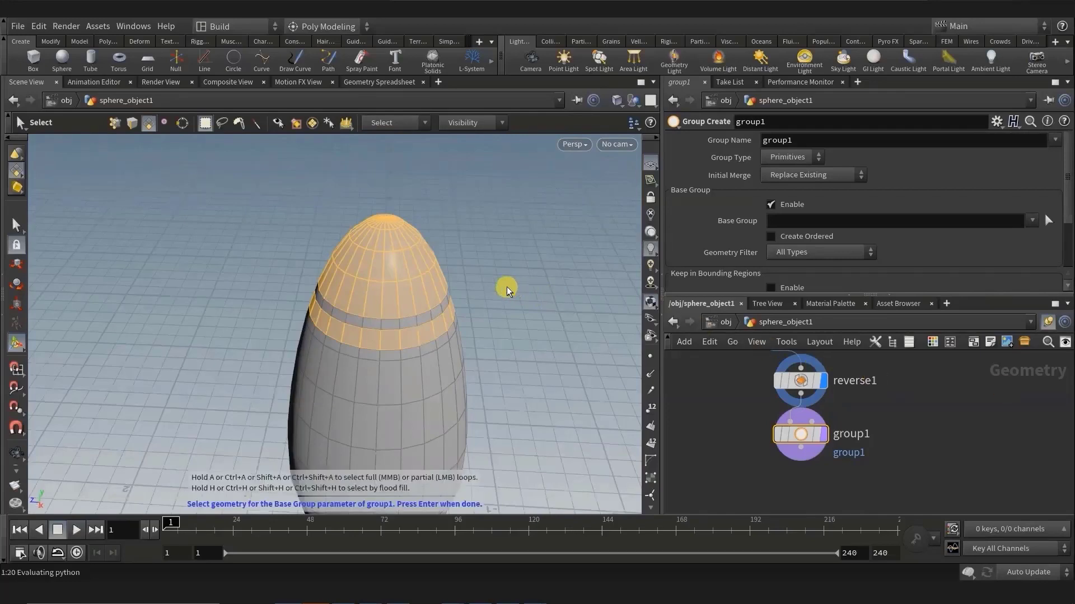
key(Return)
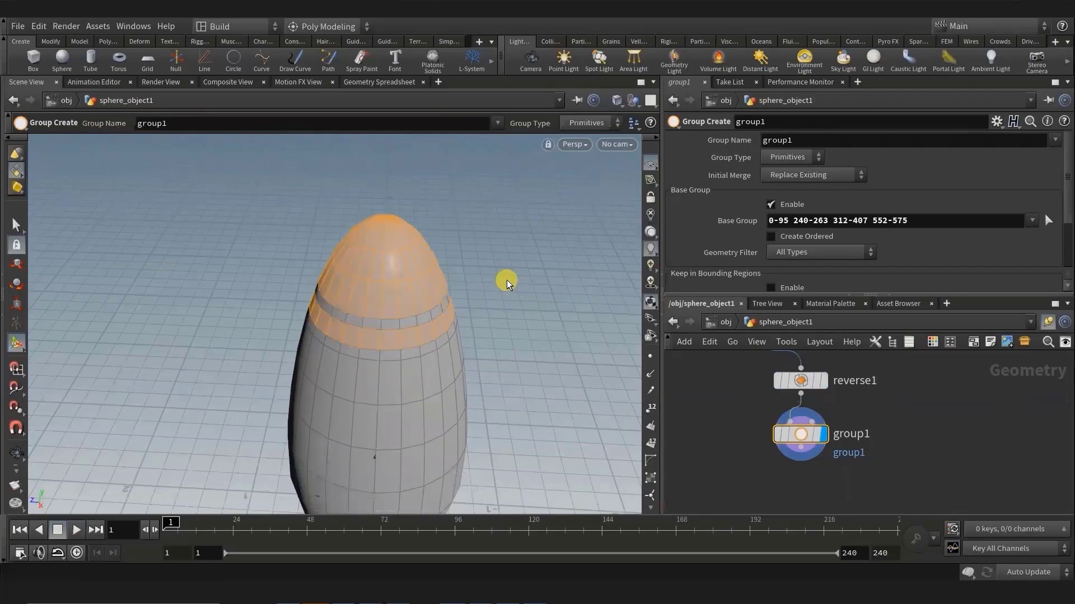
alt+drag(506, 280, 513, 291)
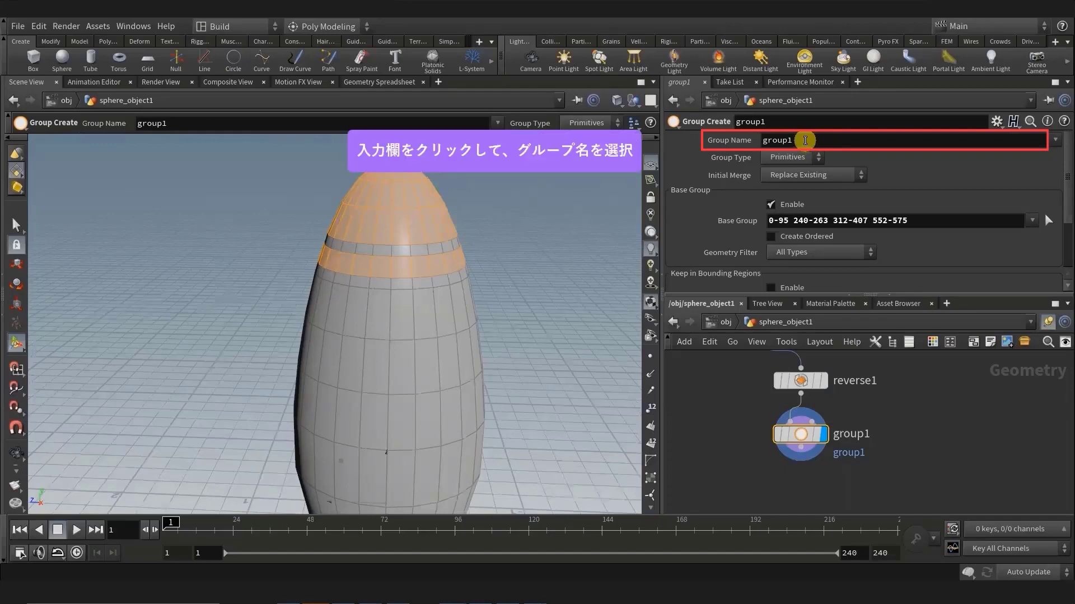
- Change group1's Group Name to 'red', then orbit to review the whole capsule
click(804, 140)
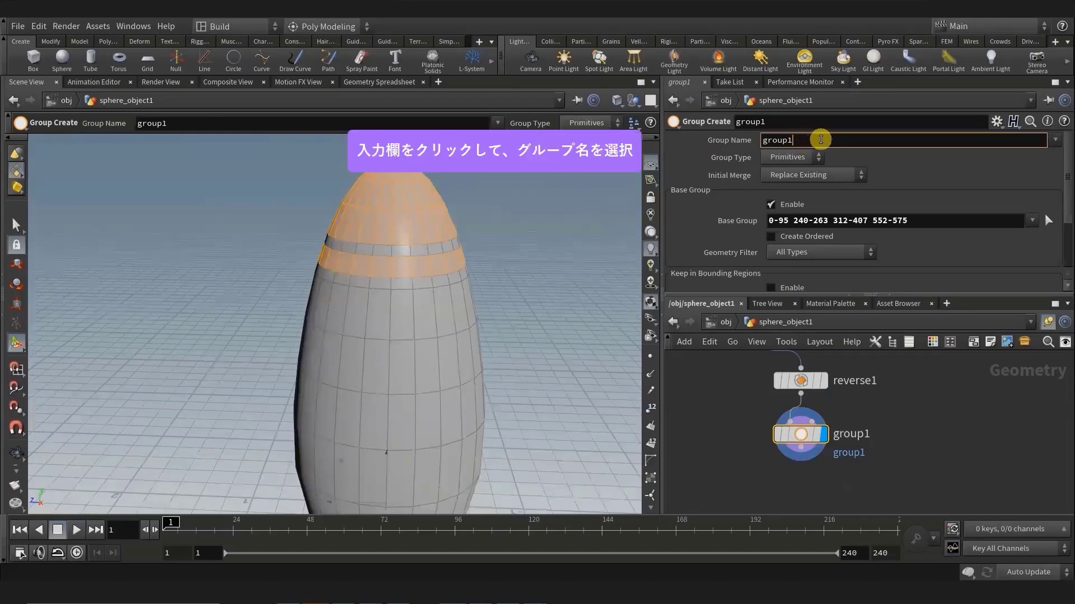
double_click(783, 140)
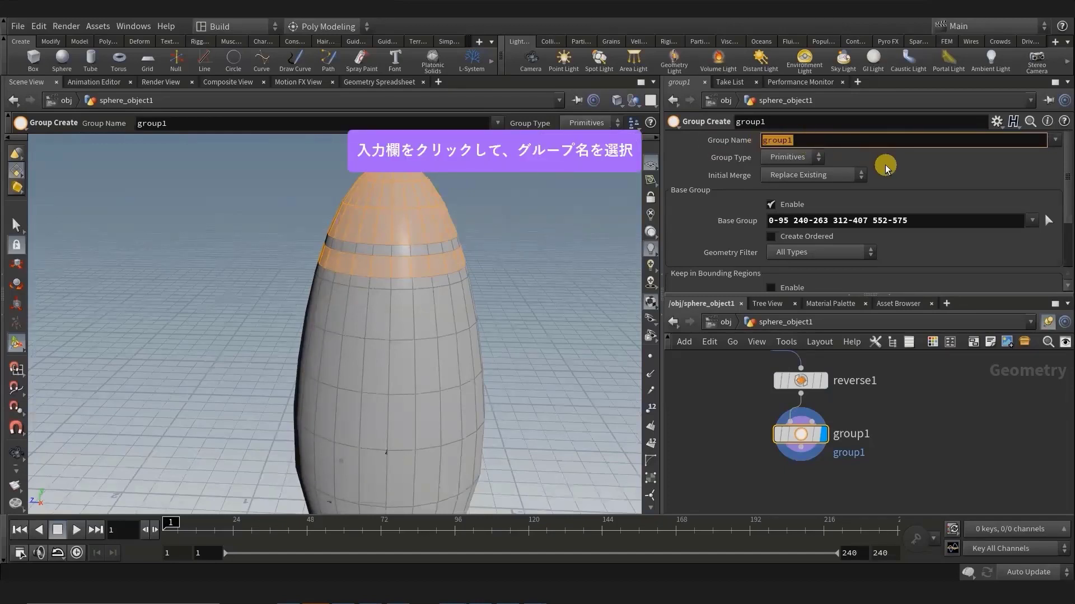
key(Delete)
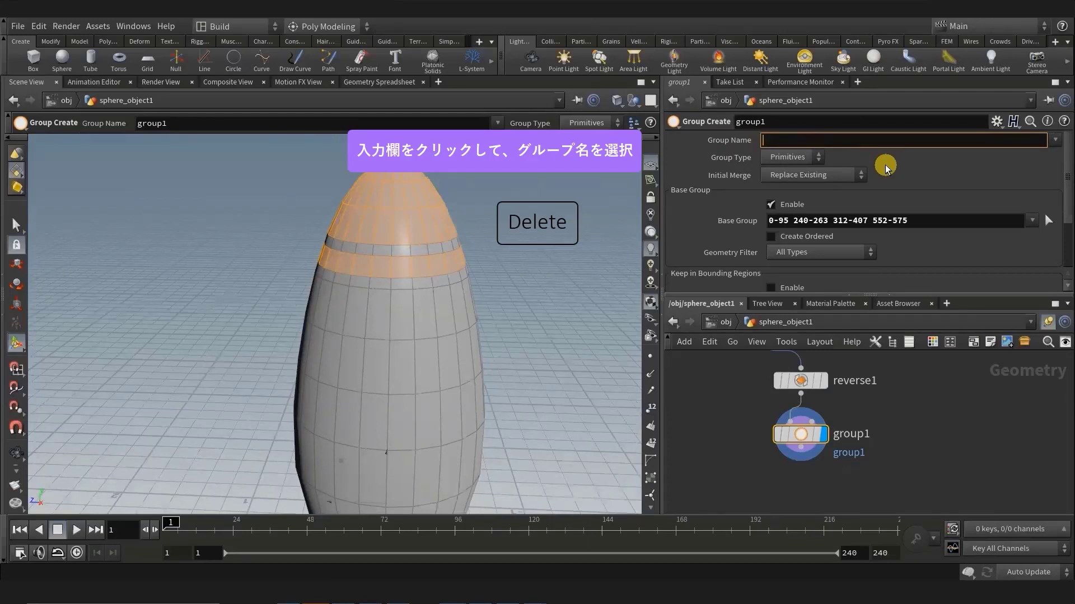
text(red)
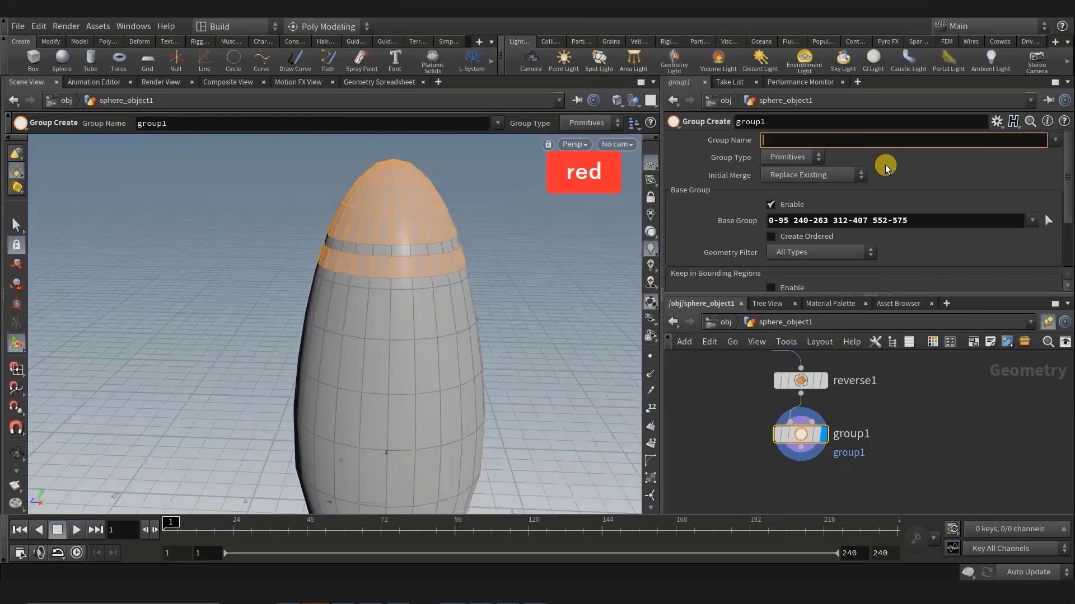
text(red)
key(Return)
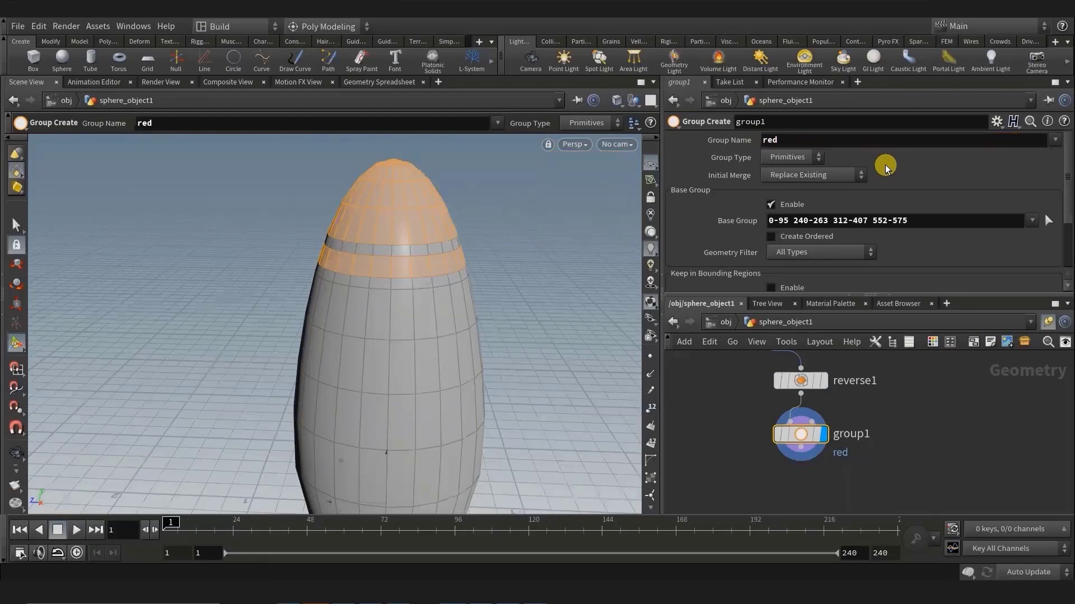
key(Escape)
mouse_move(494, 341)
mouse_down()
mouse_move(472, 376)
mouse_move(462, 350)
mouse_move(487, 338)
mouse_move(487, 268)
mouse_move(484, 341)
mouse_up()
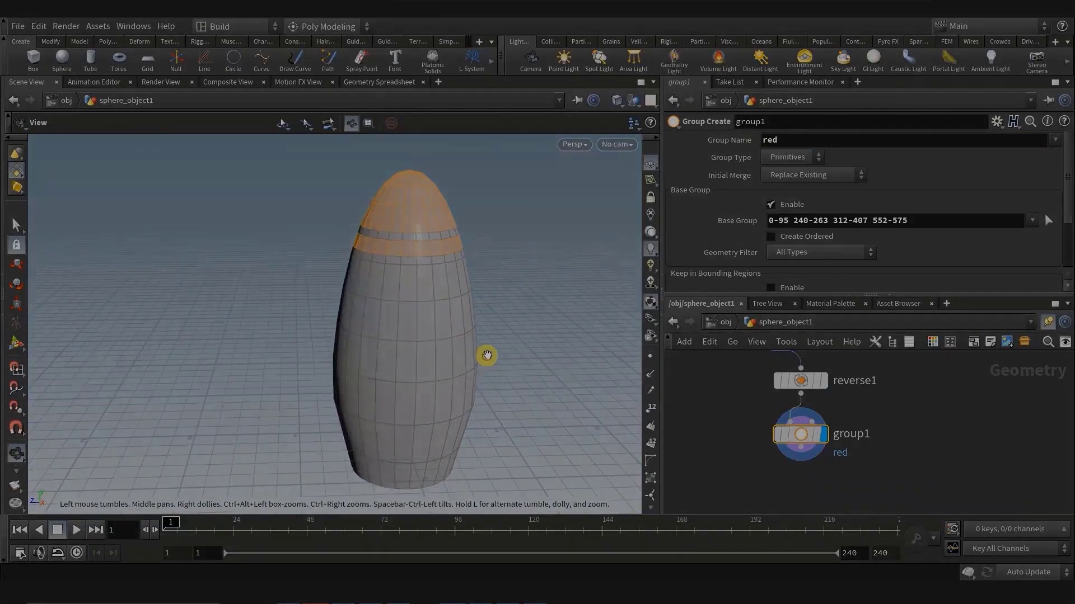
key(Return)
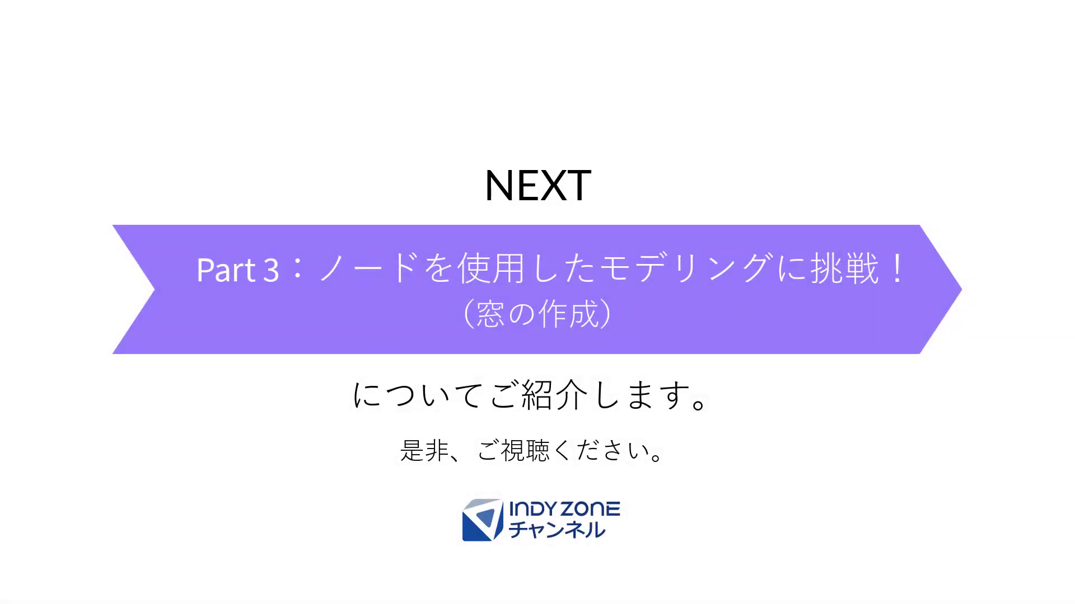